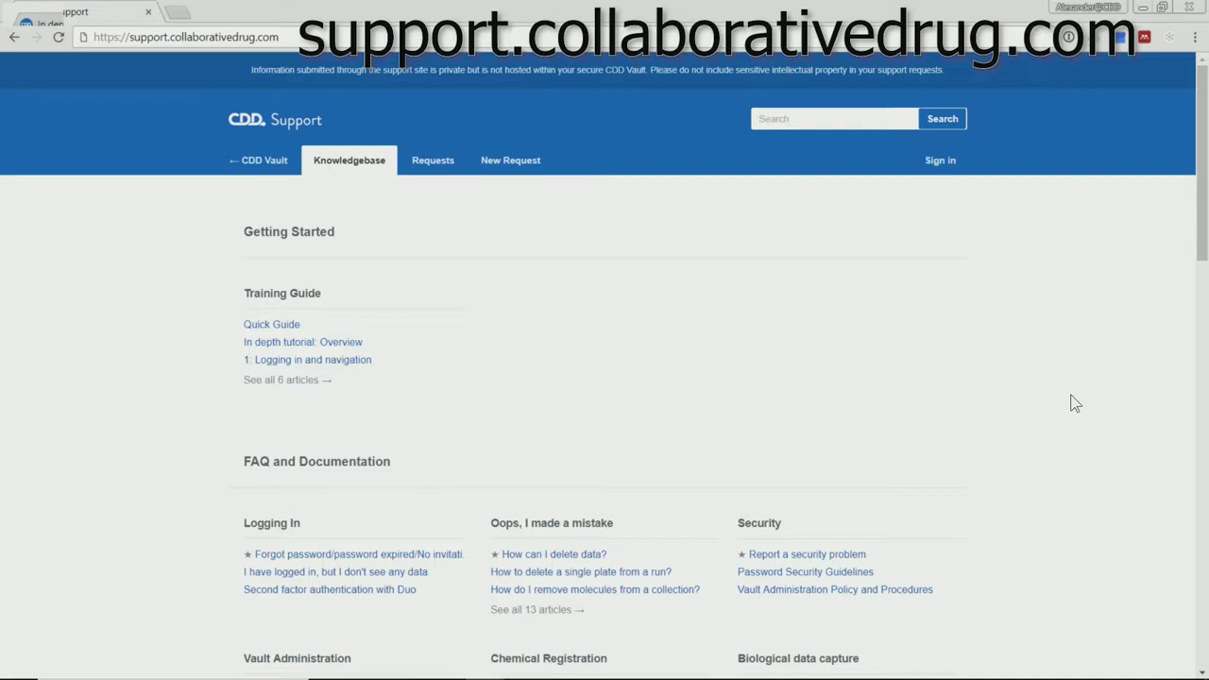
# Browse the Knowledgebase's ELN category and read the Configuring the ELN article
pyautogui.click(269, 38)
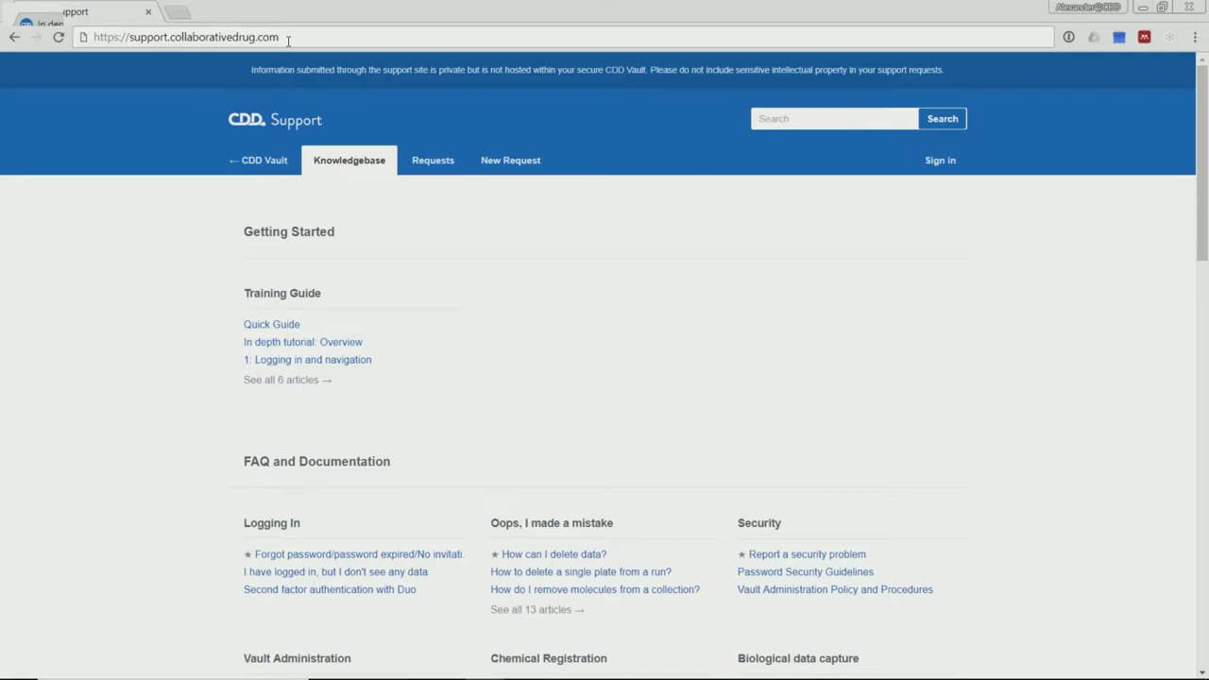
pyautogui.scroll(-6, 525, 260)
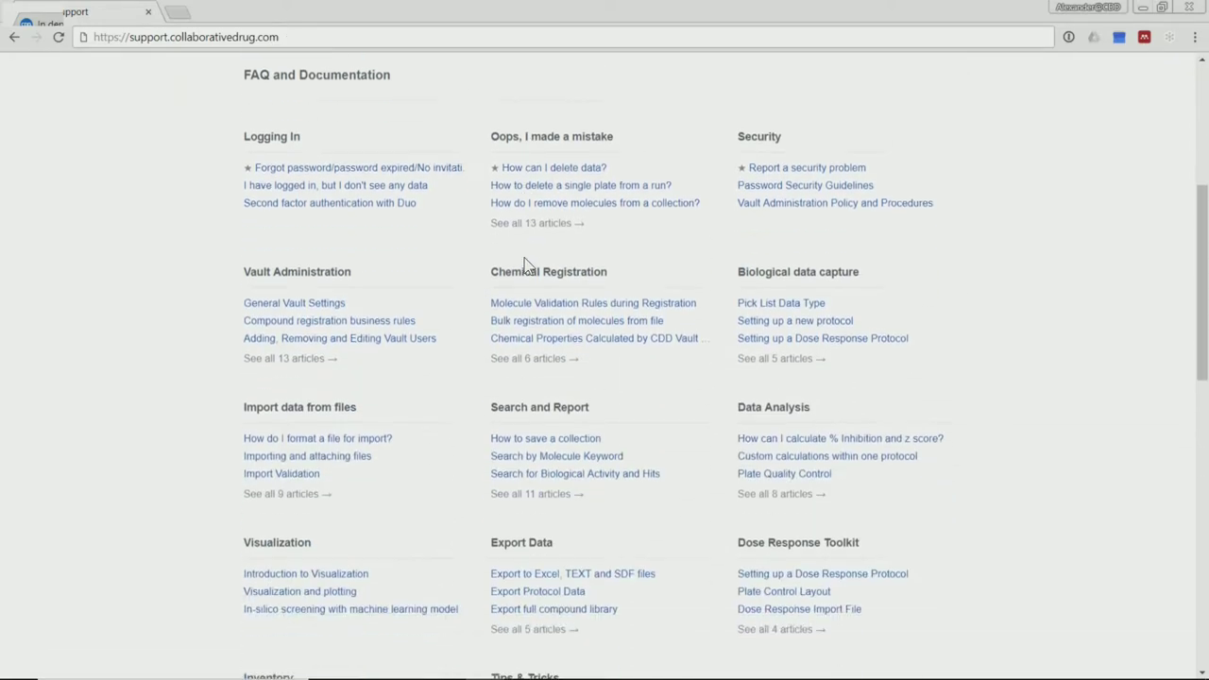
pyautogui.scroll(-7, 524, 257)
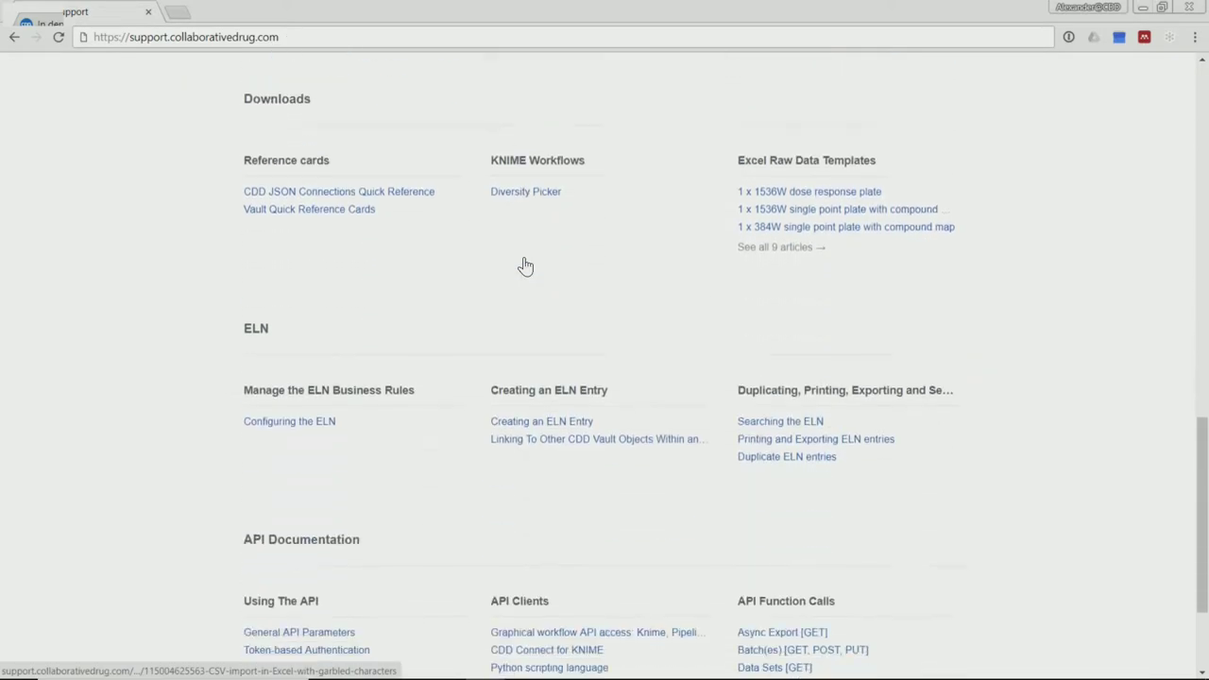
pyautogui.click(262, 288)
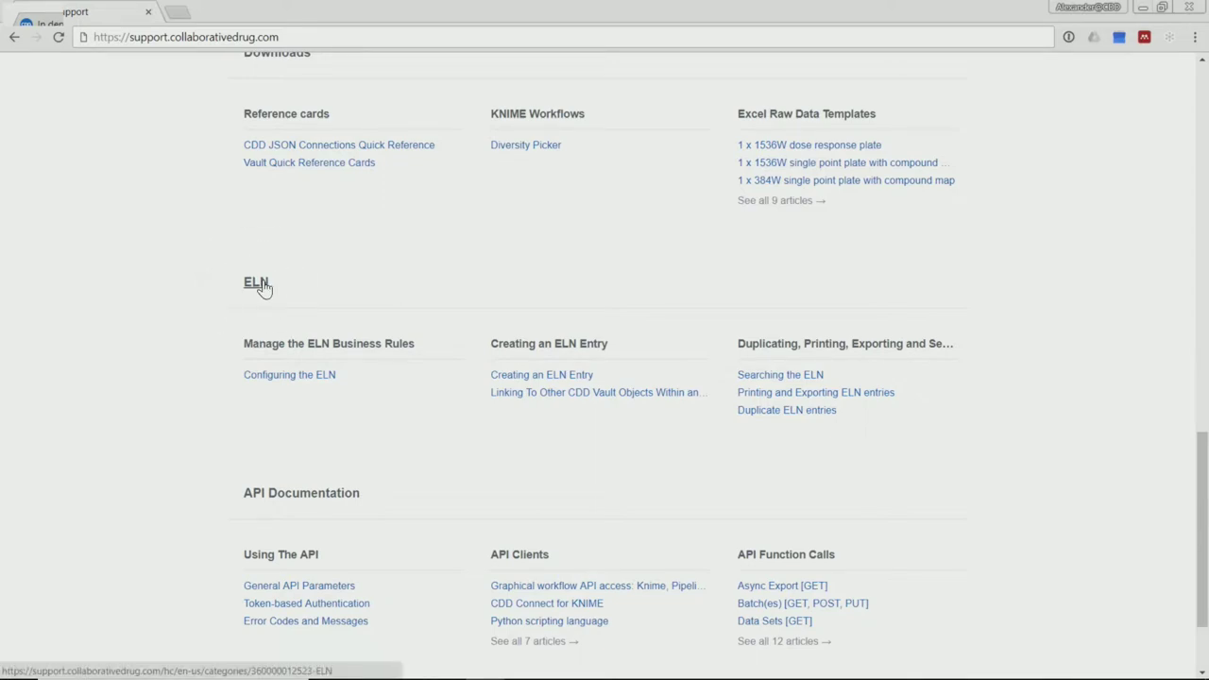
pyautogui.click(268, 382)
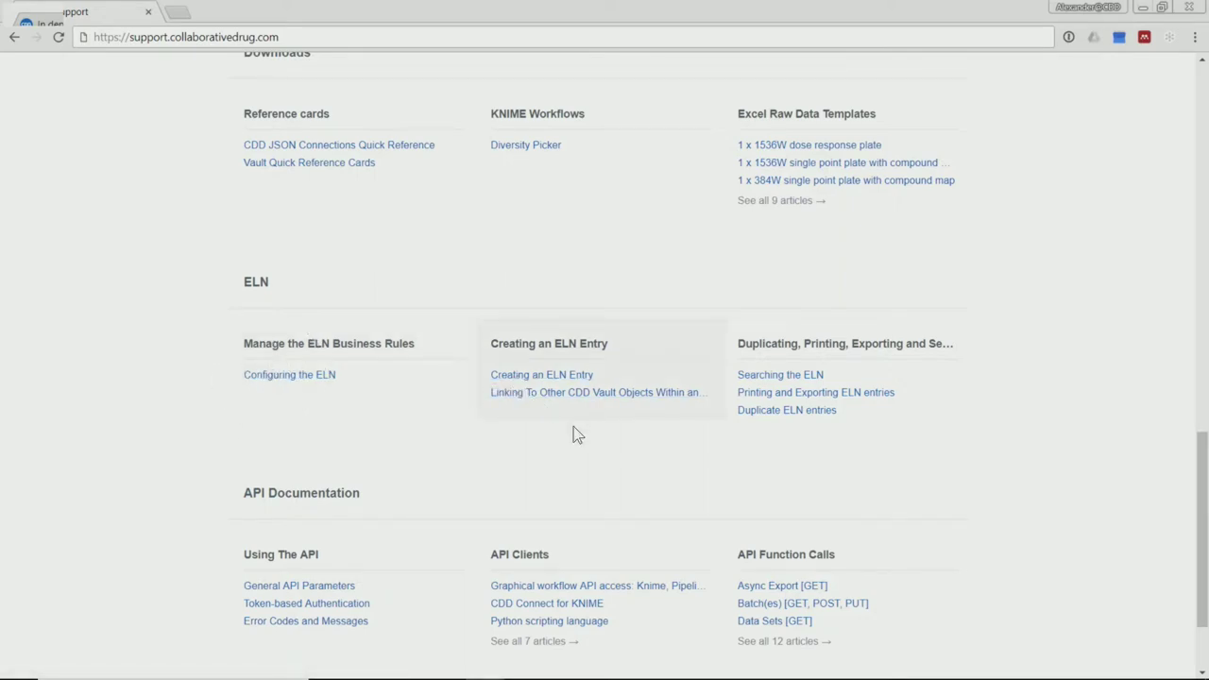
pyautogui.scroll(2, 572, 435)
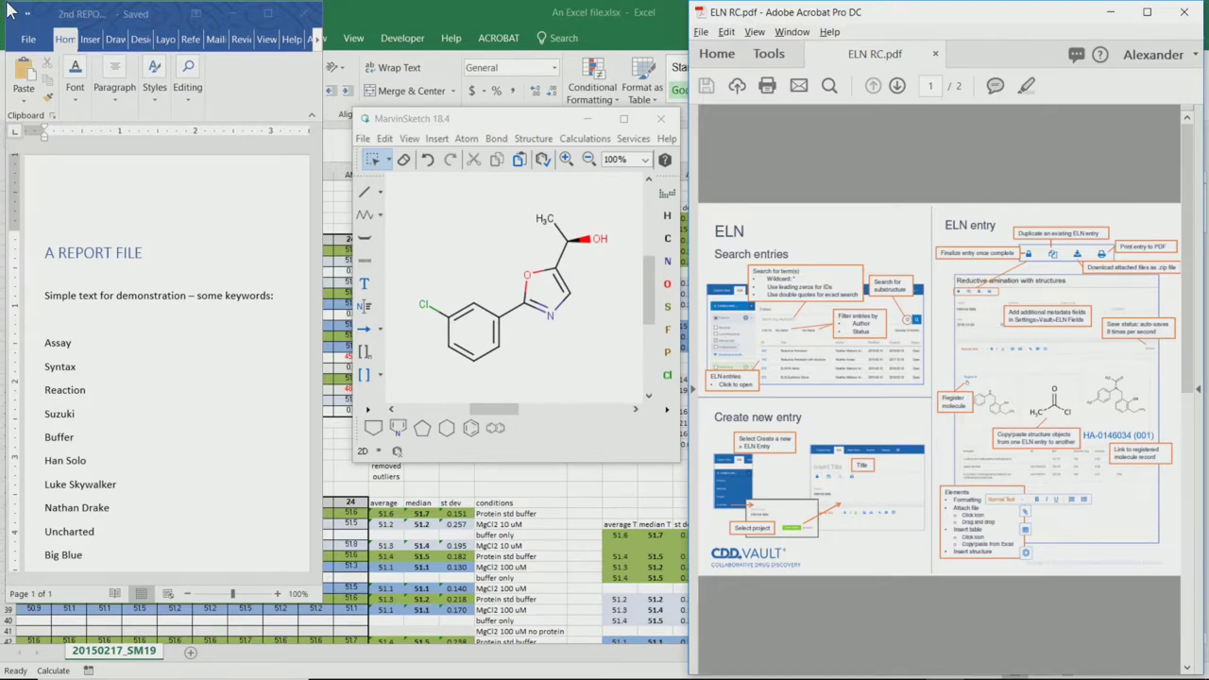
pyautogui.click(117, 226)
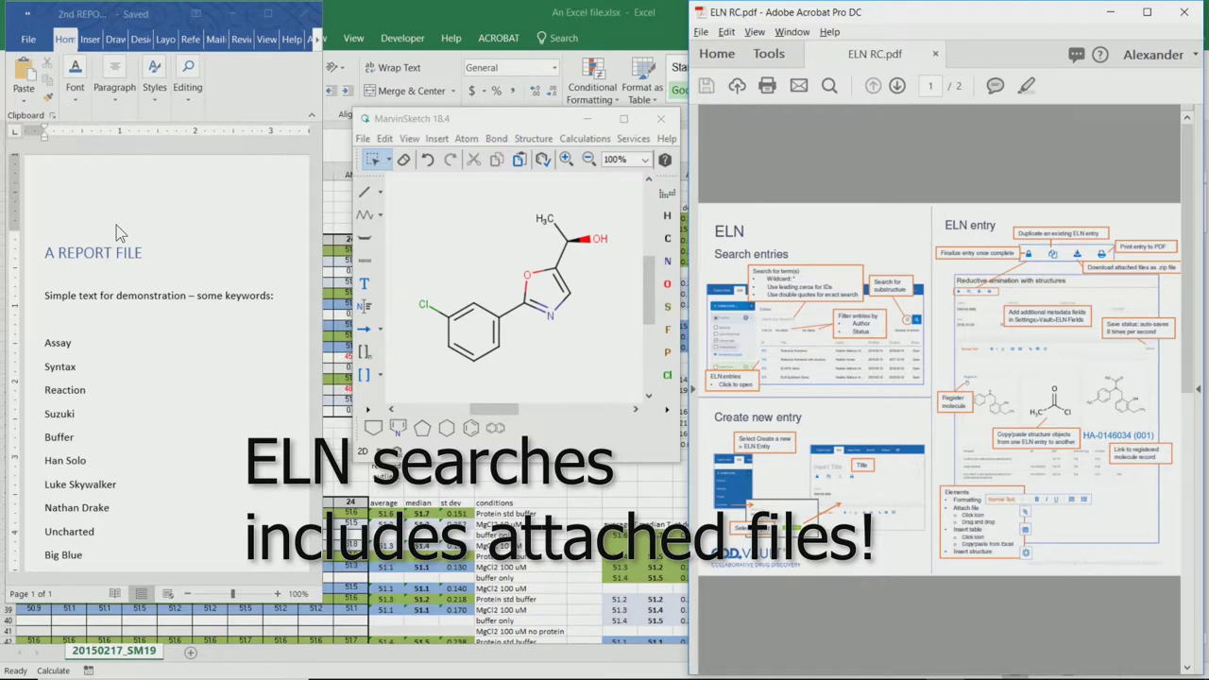
pyautogui.click(569, 16)
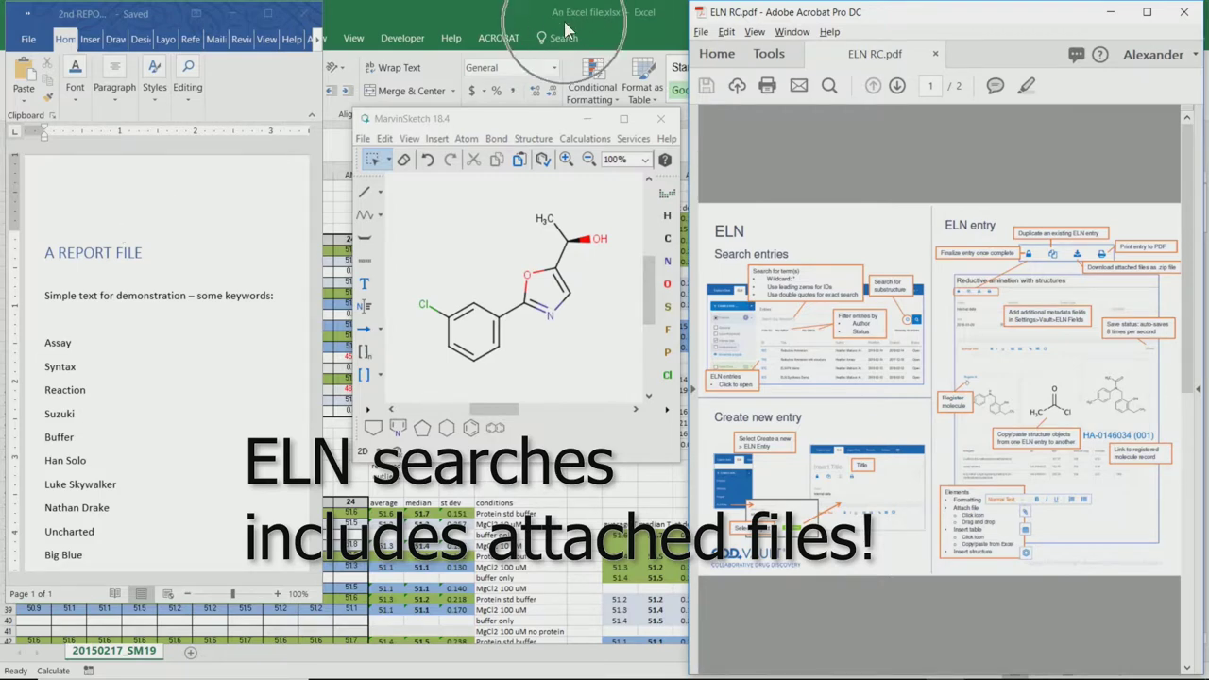
pyautogui.click(520, 314)
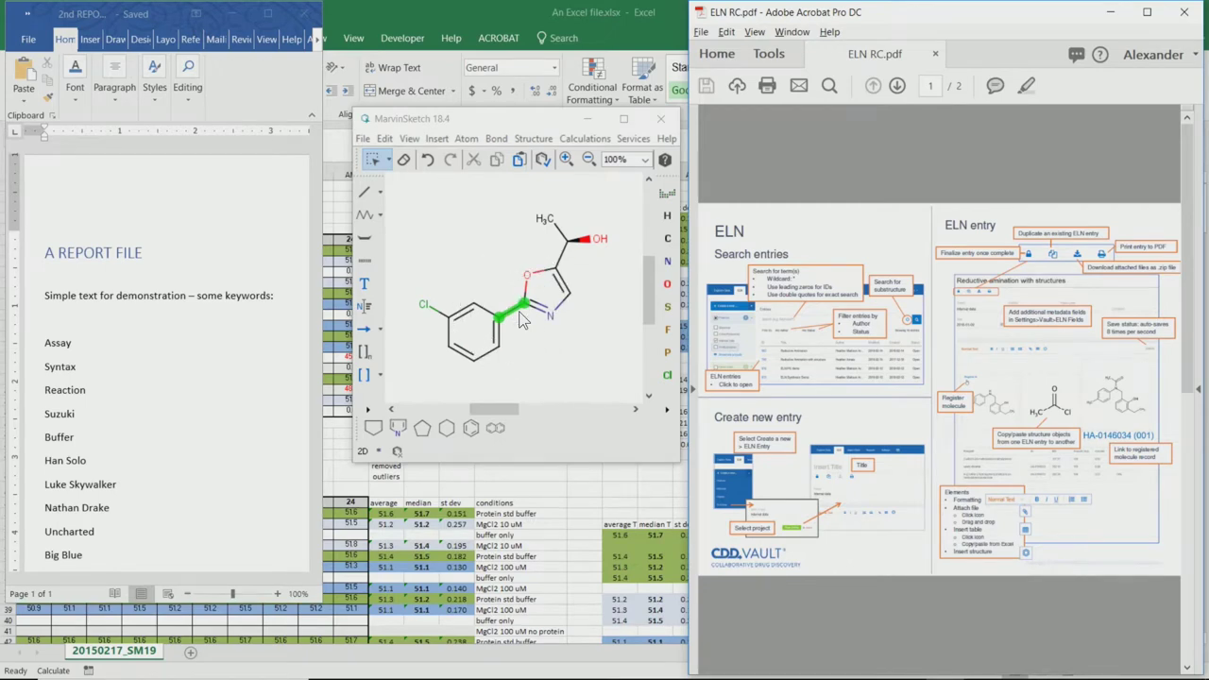
# Upload ELN RC.pdf as the entry's MSDS file
pyautogui.click(938, 331)
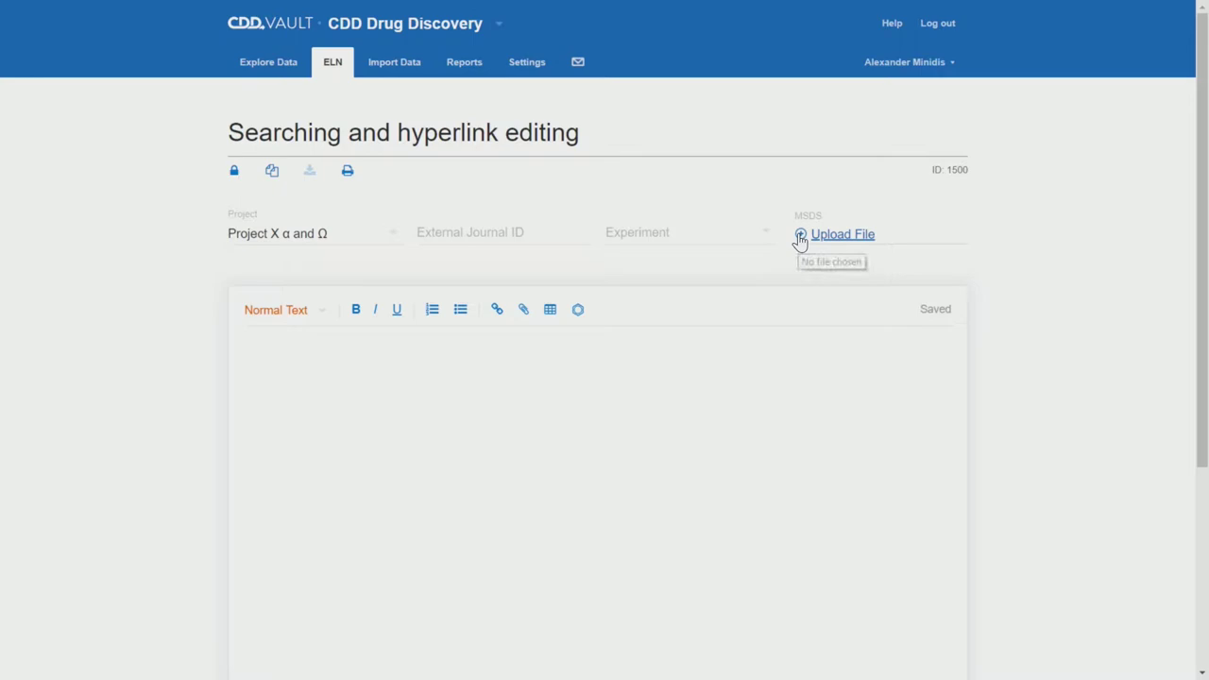
pyautogui.click(800, 238)
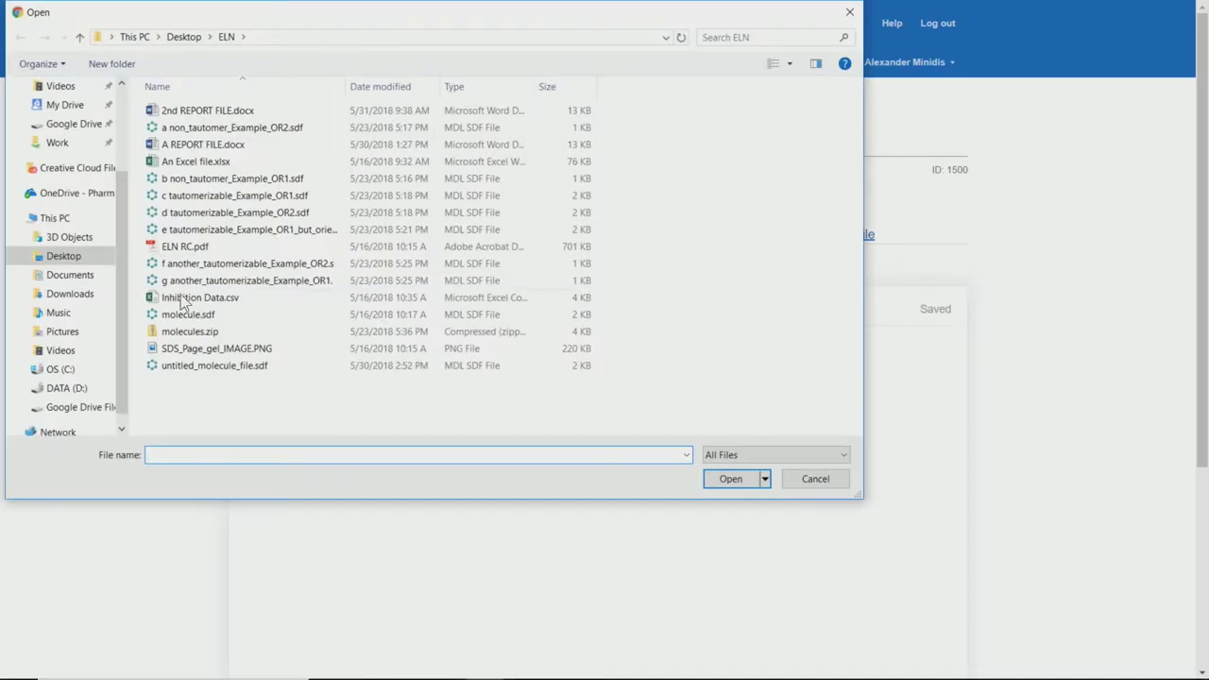
pyautogui.click(160, 247)
pyautogui.click(731, 479)
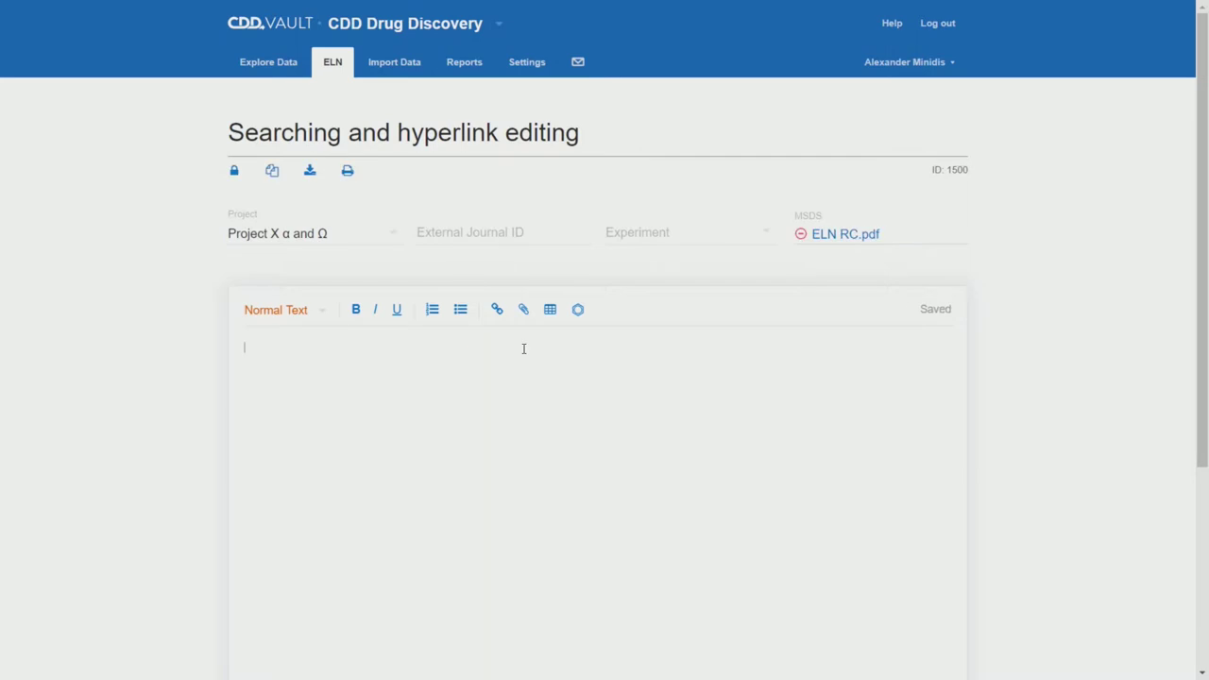
# Attach 2nd REPORT FILE.docx and An Excel file.xlsx, then paste the prepared text lines
pyautogui.click(523, 308)
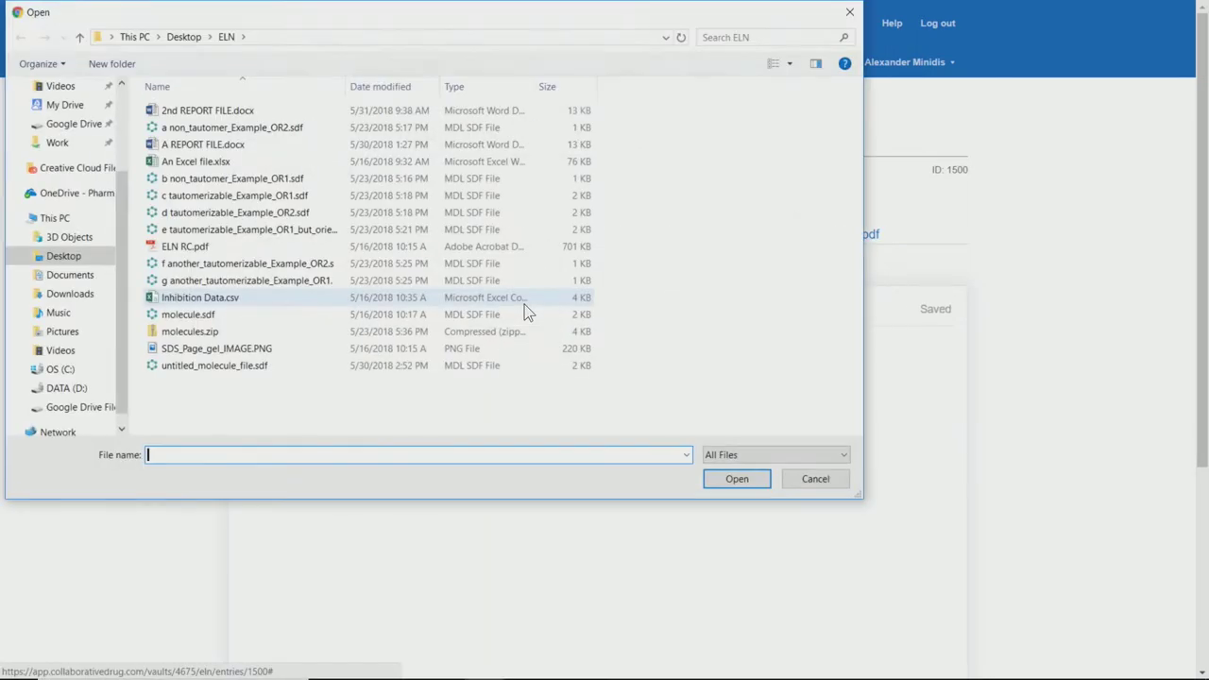
pyautogui.click(302, 113)
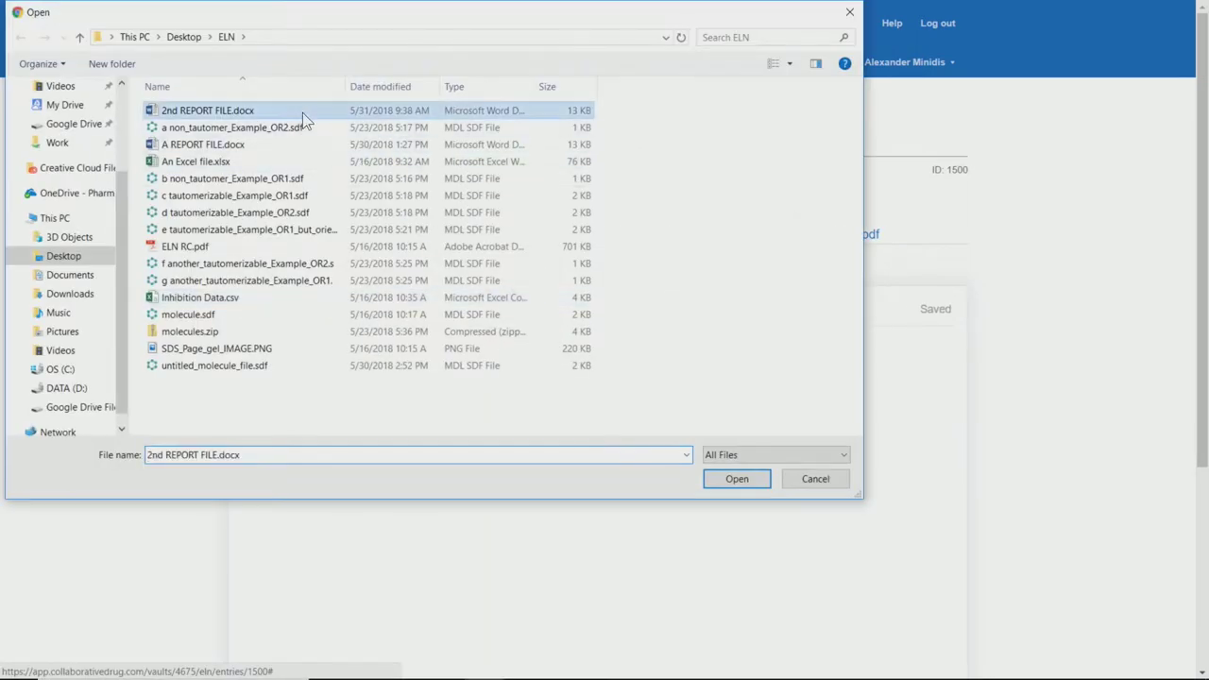
pyautogui.doubleClick(303, 112)
pyautogui.click(520, 310)
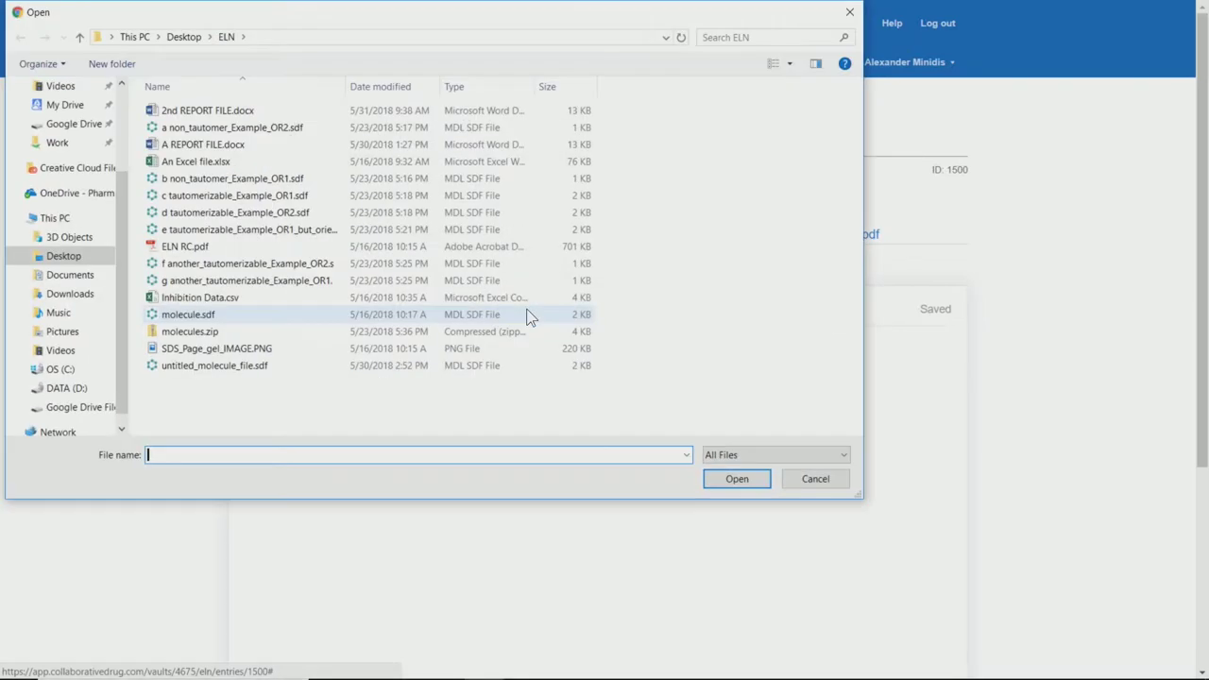
pyautogui.click(281, 163)
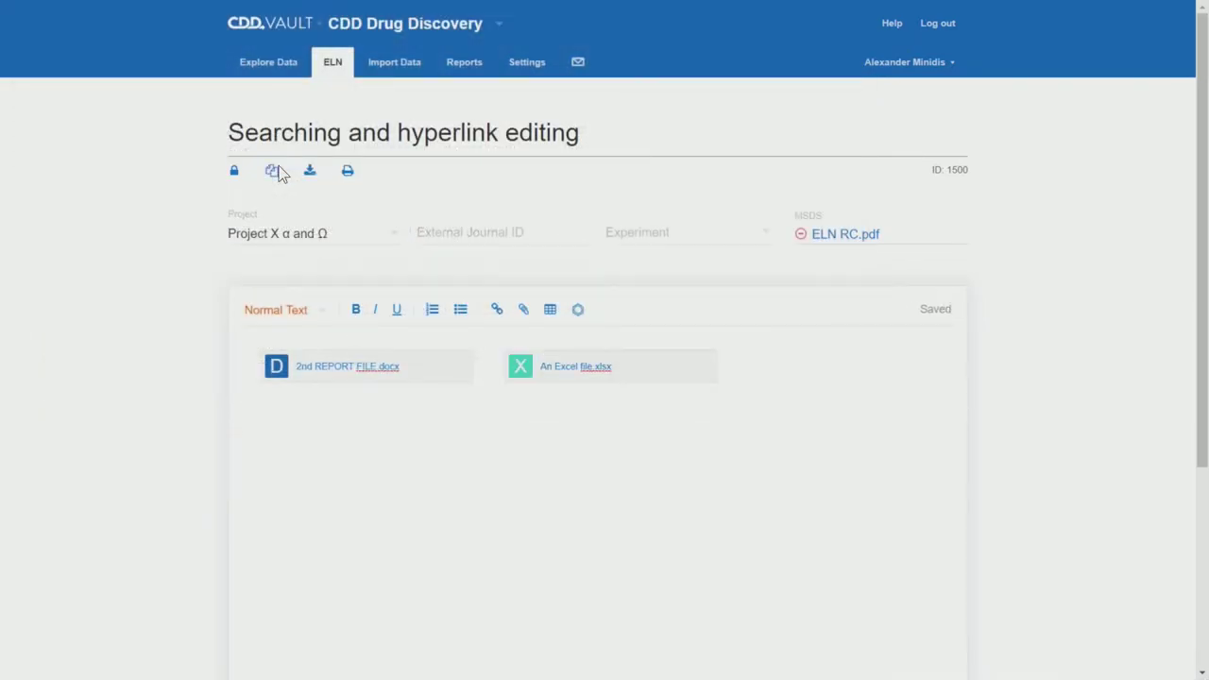
pyautogui.write('typed text. buffer MgCl2 automatically')
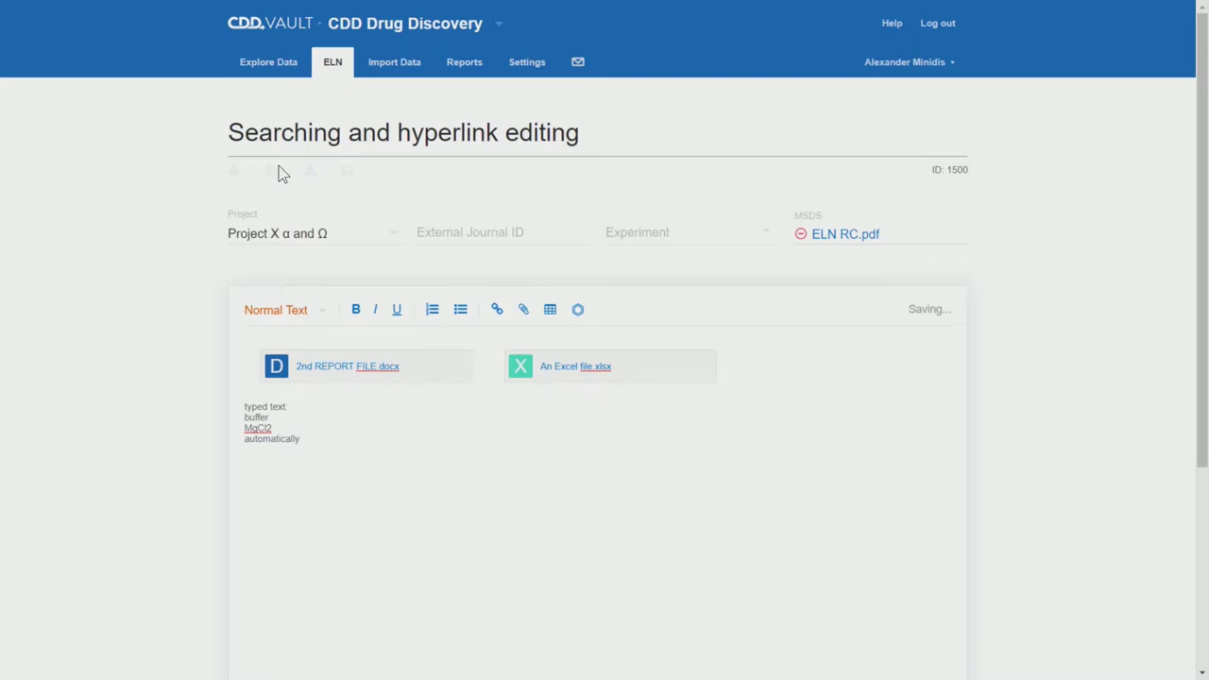
# Paste the chlorophenyl oxazole ethanol molecule into Marvin JS and insert it into the entry
pyautogui.click(578, 309)
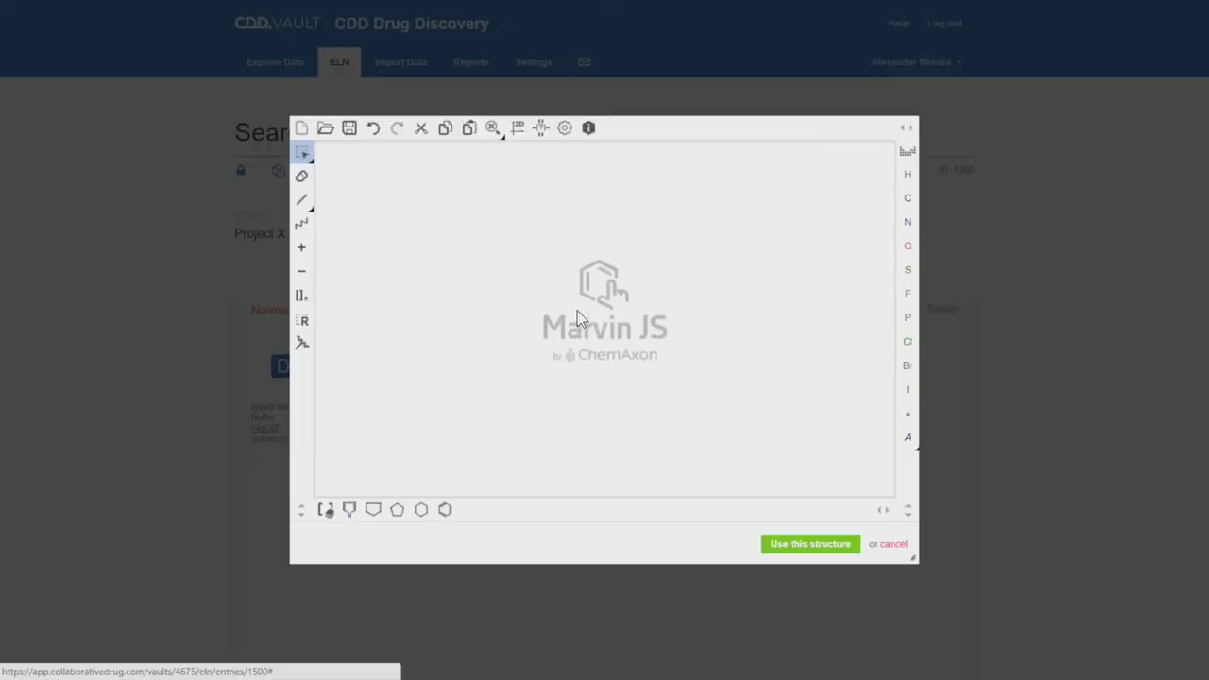
pyautogui.hotkey('ctrl', 'v')
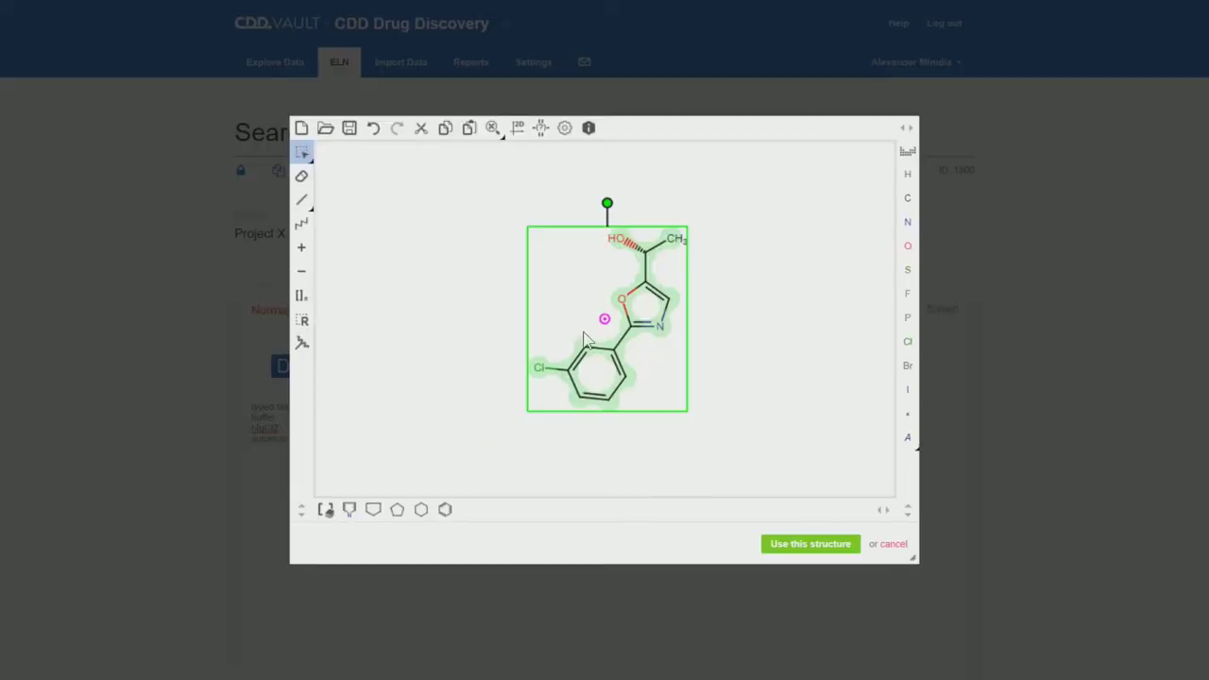
pyautogui.click(799, 545)
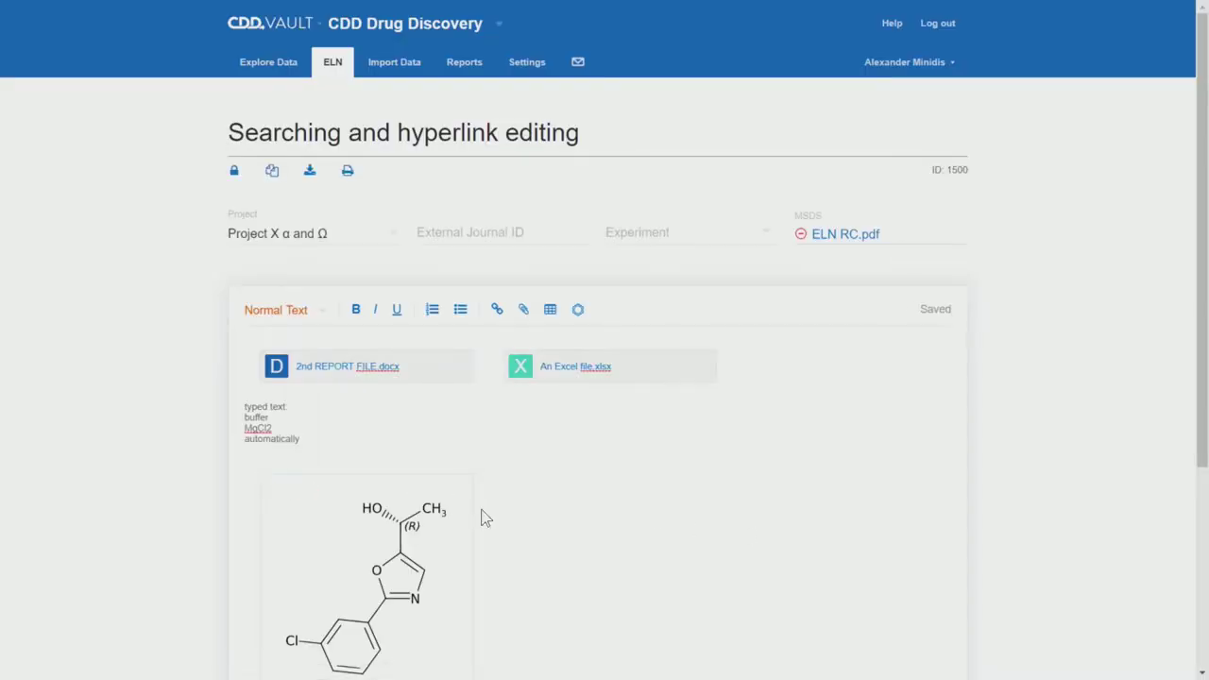
# Run a keyword search of all ELN entries for 'Uncharted'
pyautogui.click(331, 68)
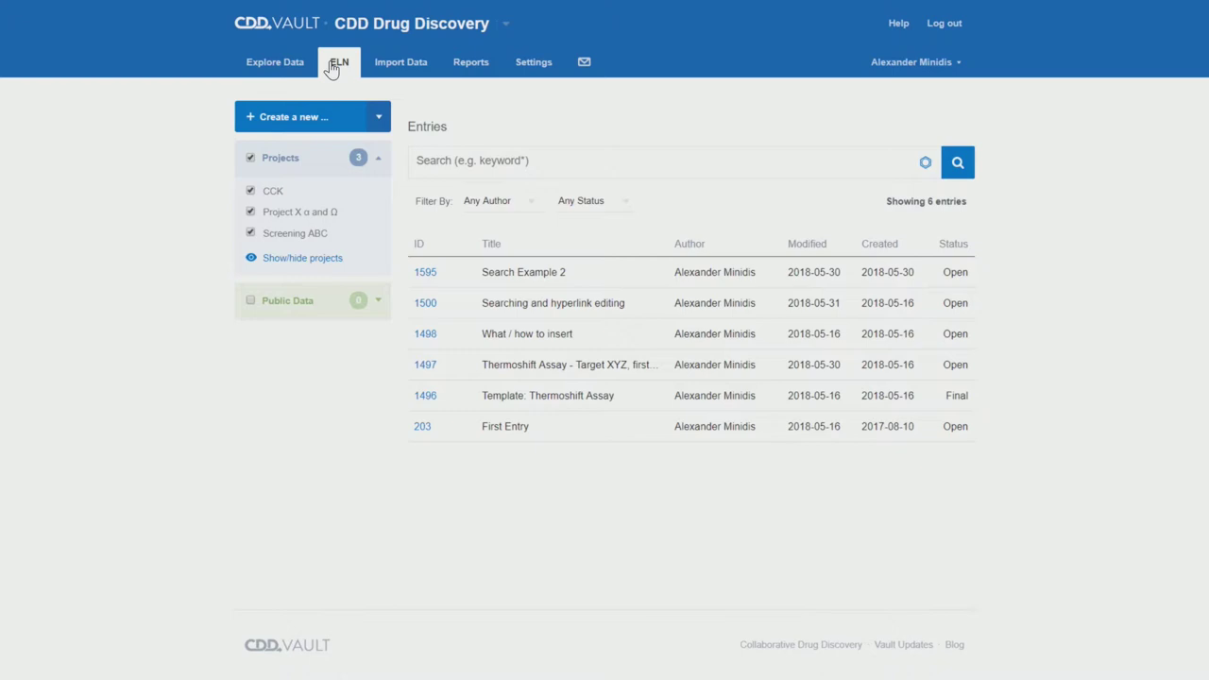
pyautogui.click(492, 159)
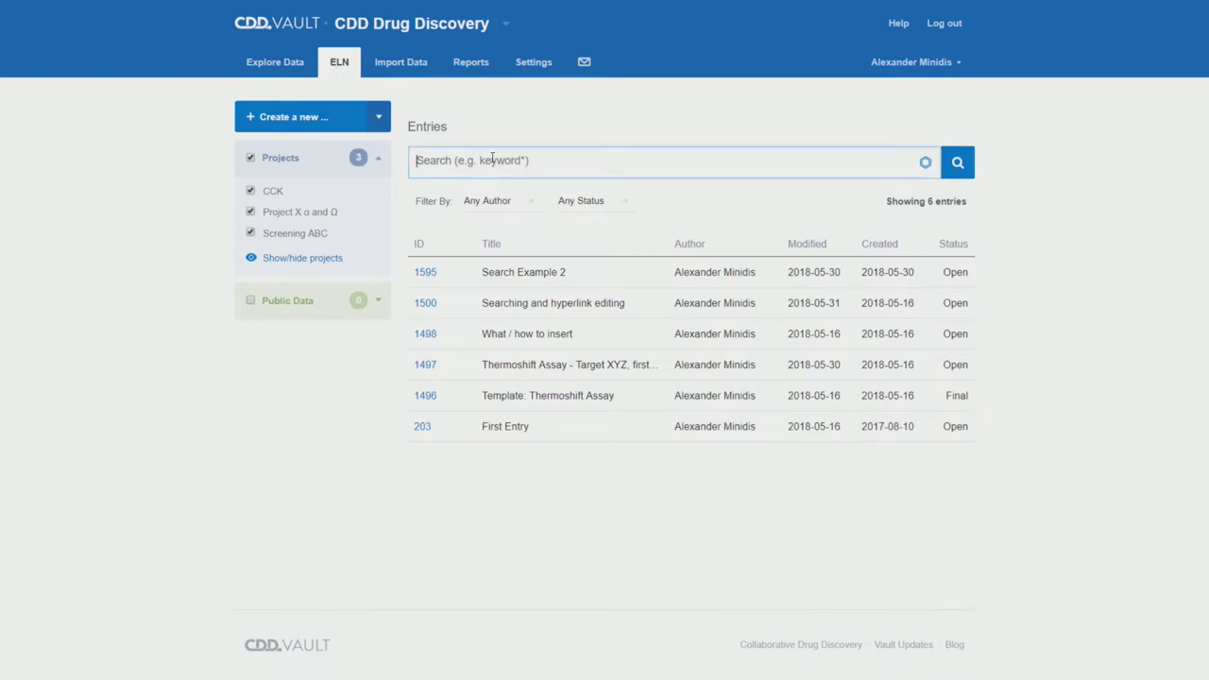
pyautogui.write('Uncharted')
pyautogui.press('Return')
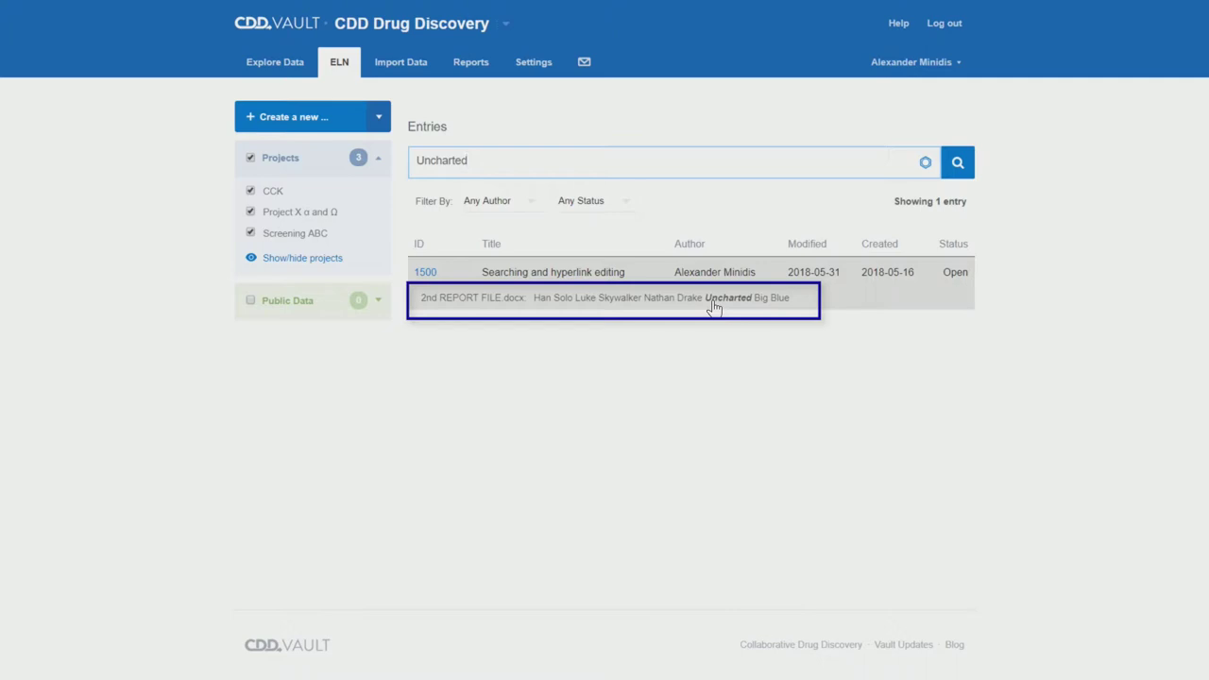
# Replace the search term with 'automatically' and check entry 1500's matching body text
pyautogui.doubleClick(453, 158)
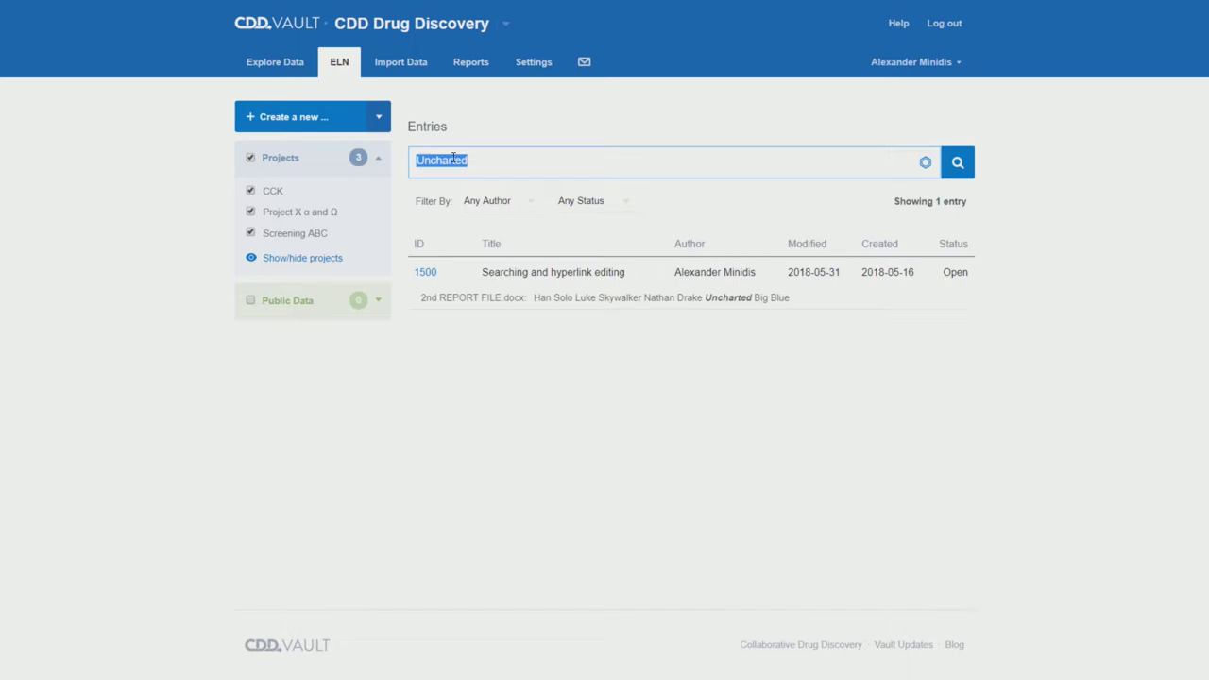
pyautogui.press('BackSpace')
pyautogui.write('automatically')
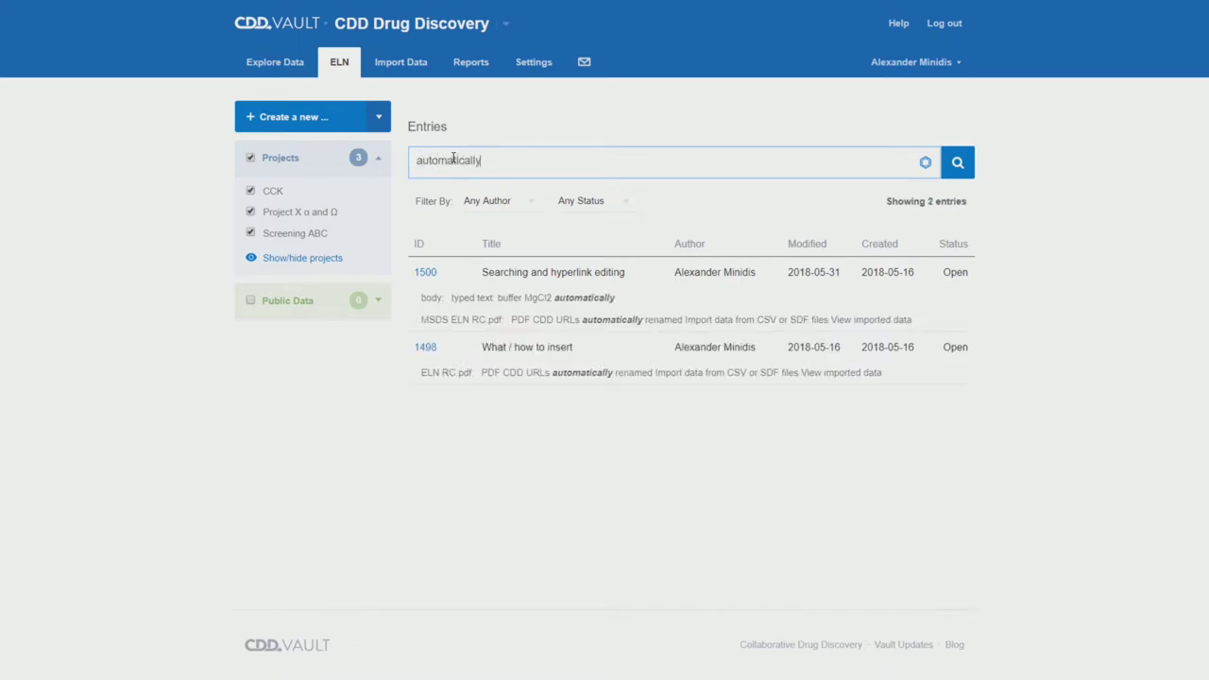
pyautogui.click(560, 298)
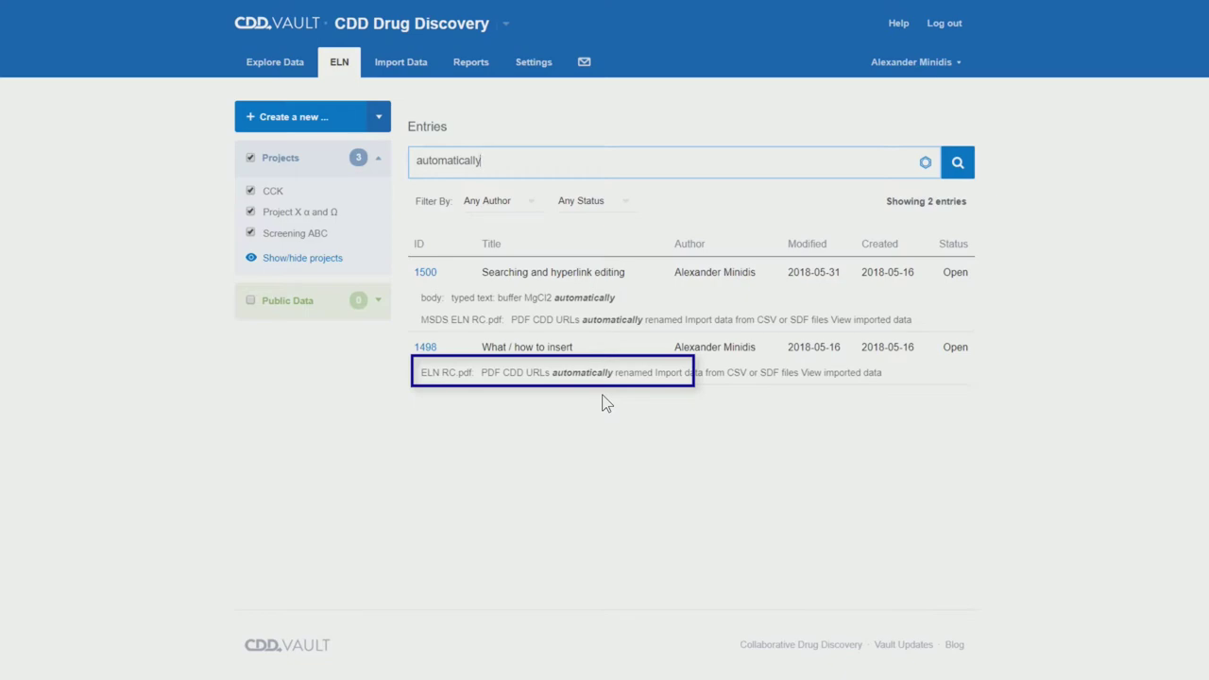
# Clear the keyword and run a benzene-ring substructure search, reviewing entries 1498, 1595 and 1500
pyautogui.hotkey('ctrl', 'a')
pyautogui.press('BackSpace')
pyautogui.click(926, 163)
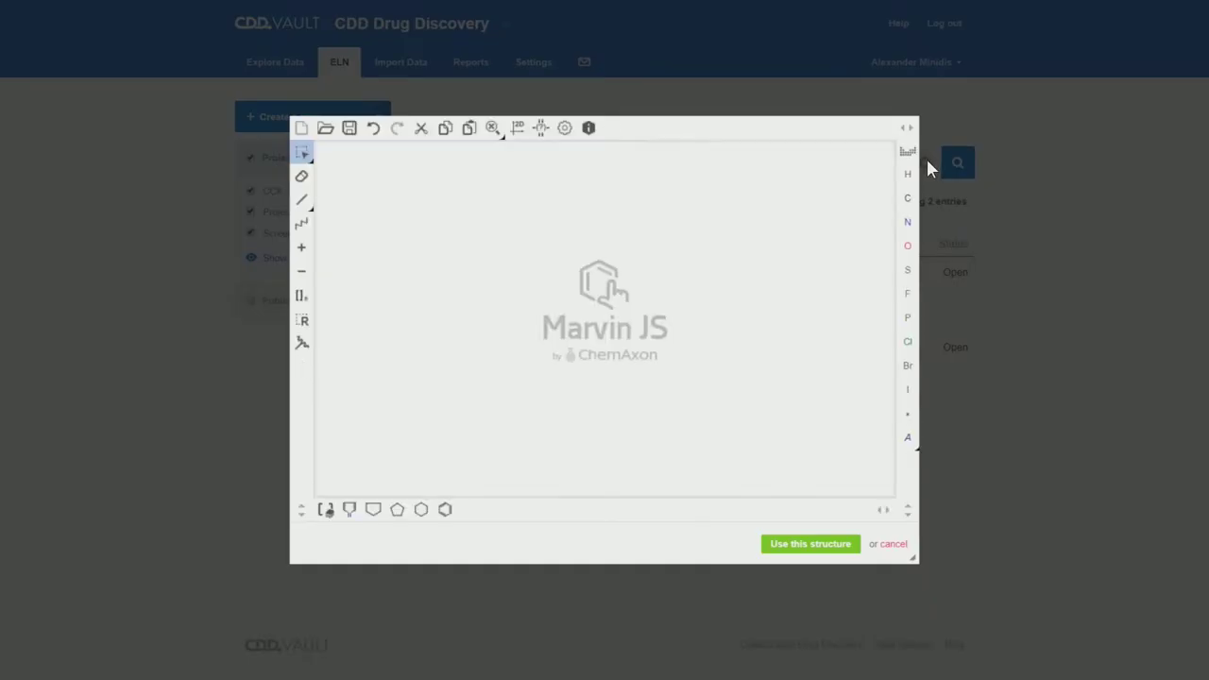
pyautogui.click(445, 509)
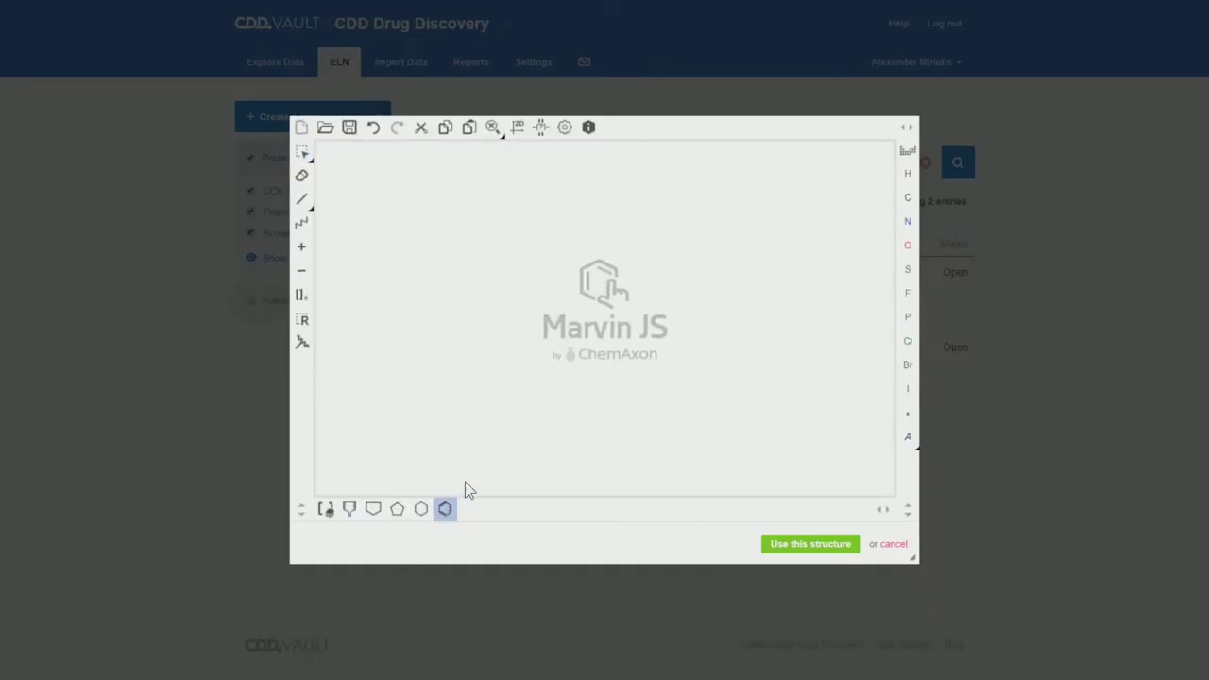
pyautogui.click(532, 305)
pyautogui.click(774, 538)
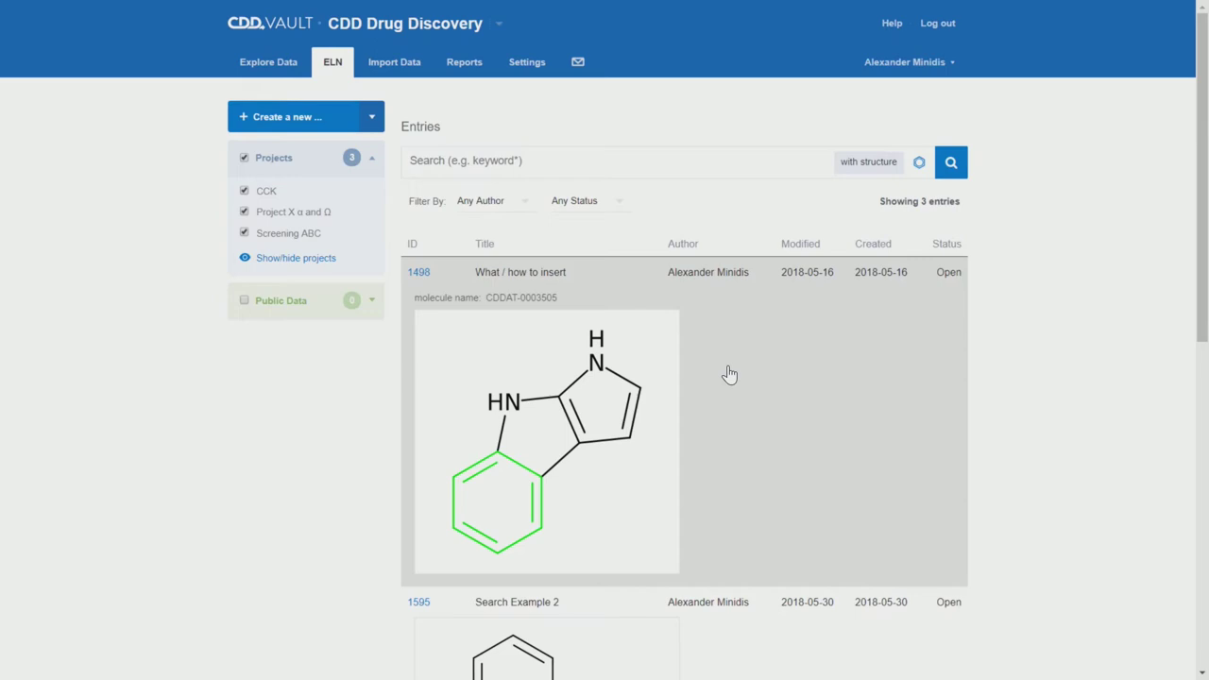
pyautogui.scroll(-3, 729, 375)
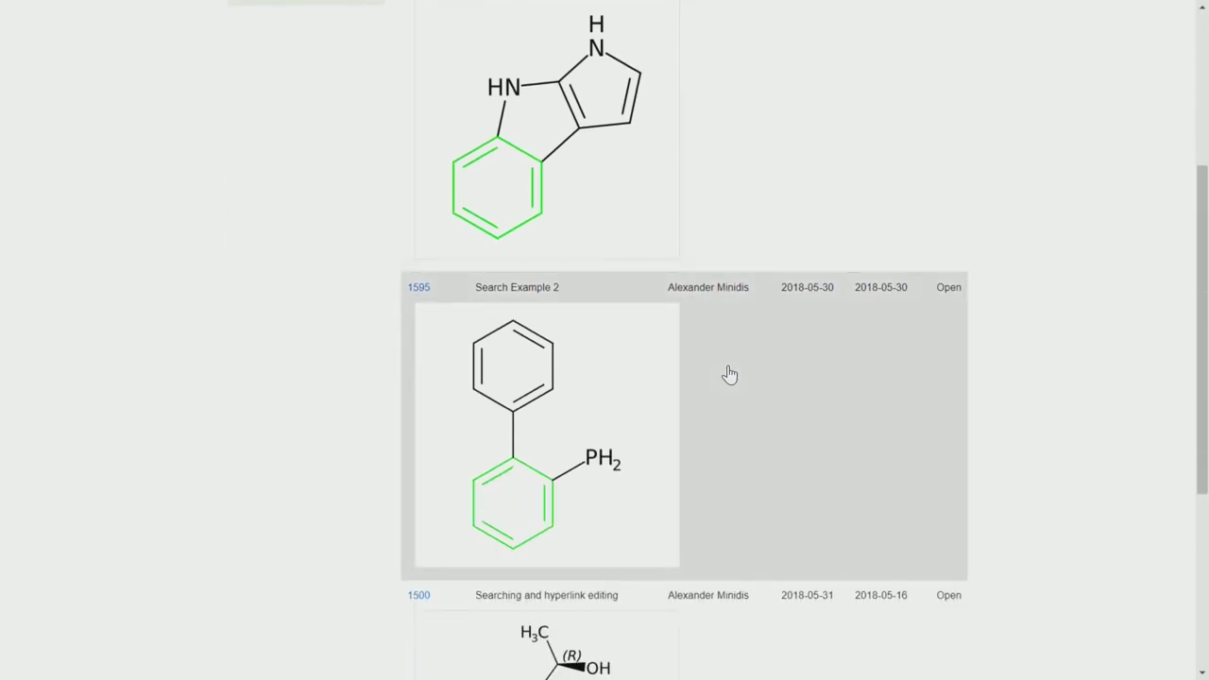
pyautogui.scroll(-3, 729, 375)
# Search the entries for 'mgcl2' and review the highlighted hits
pyautogui.click(537, 162)
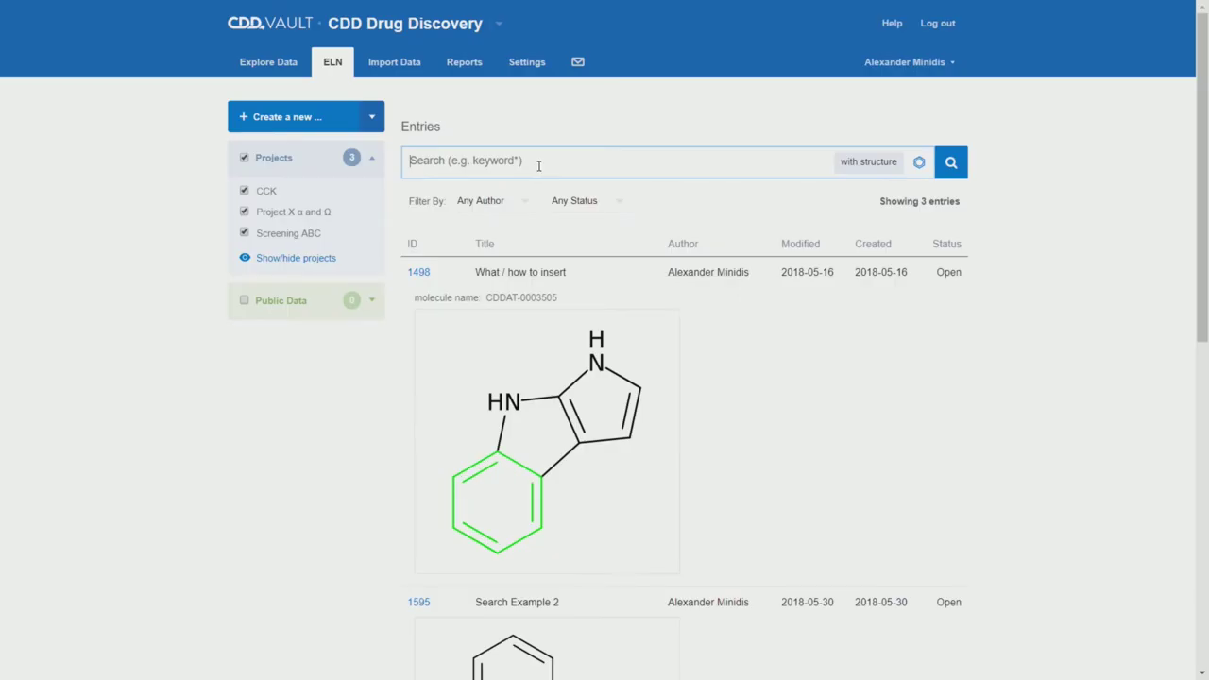
pyautogui.write('mgcl2')
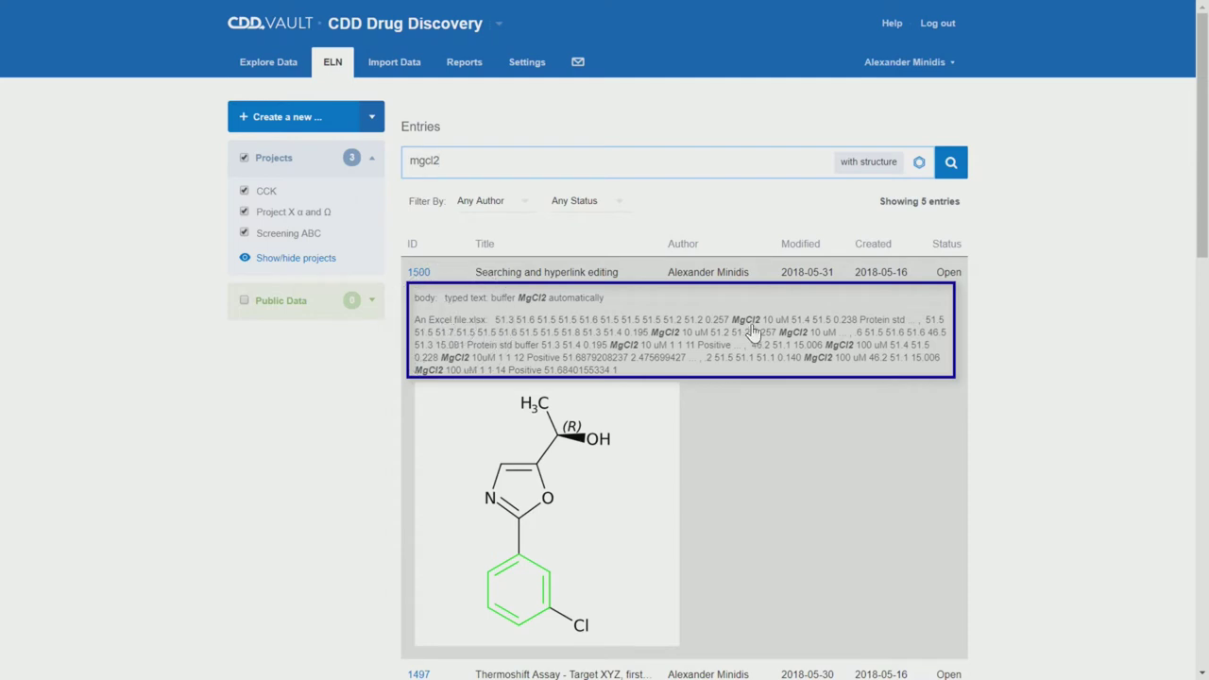
pyautogui.scroll(-3, 752, 331)
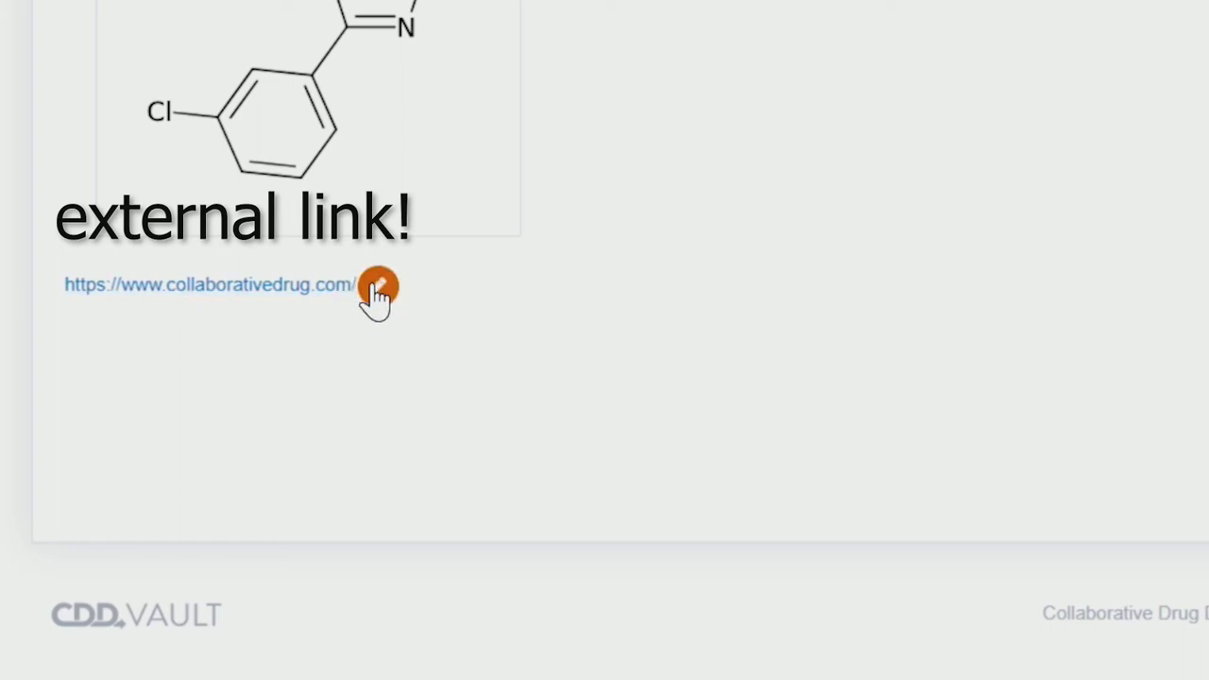
# Change the collaborativedrug.com link's display text to 'CDD Homepage' and save
pyautogui.click(378, 289)
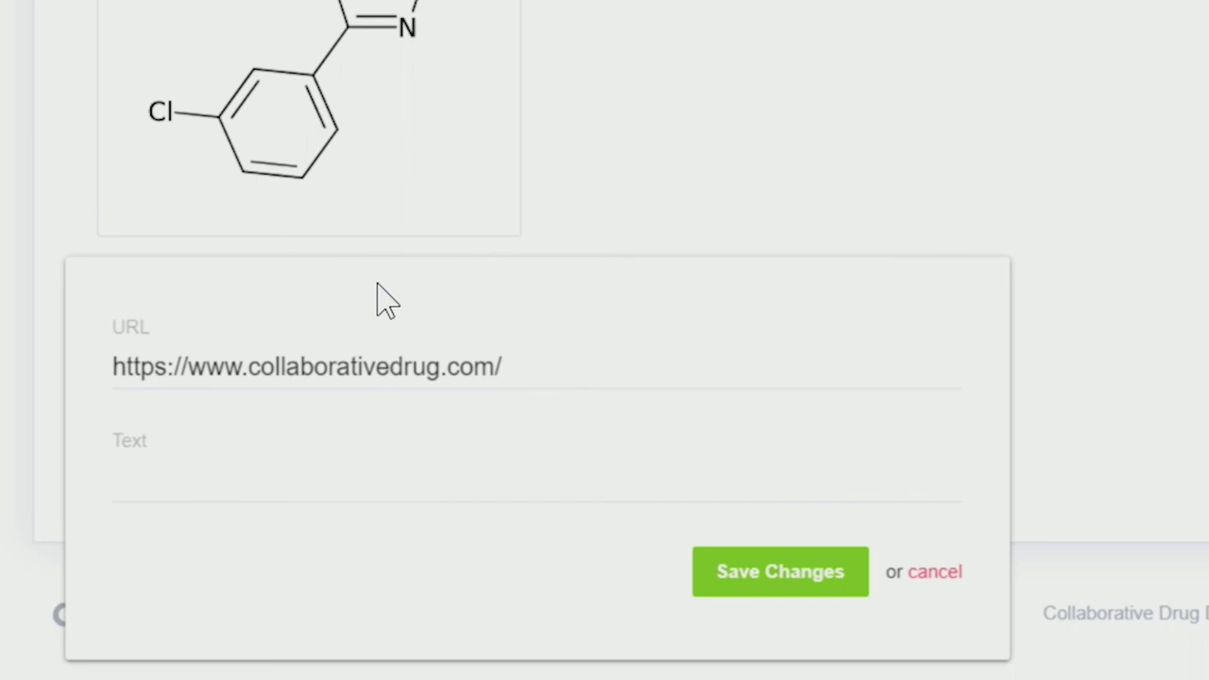
pyautogui.click(218, 472)
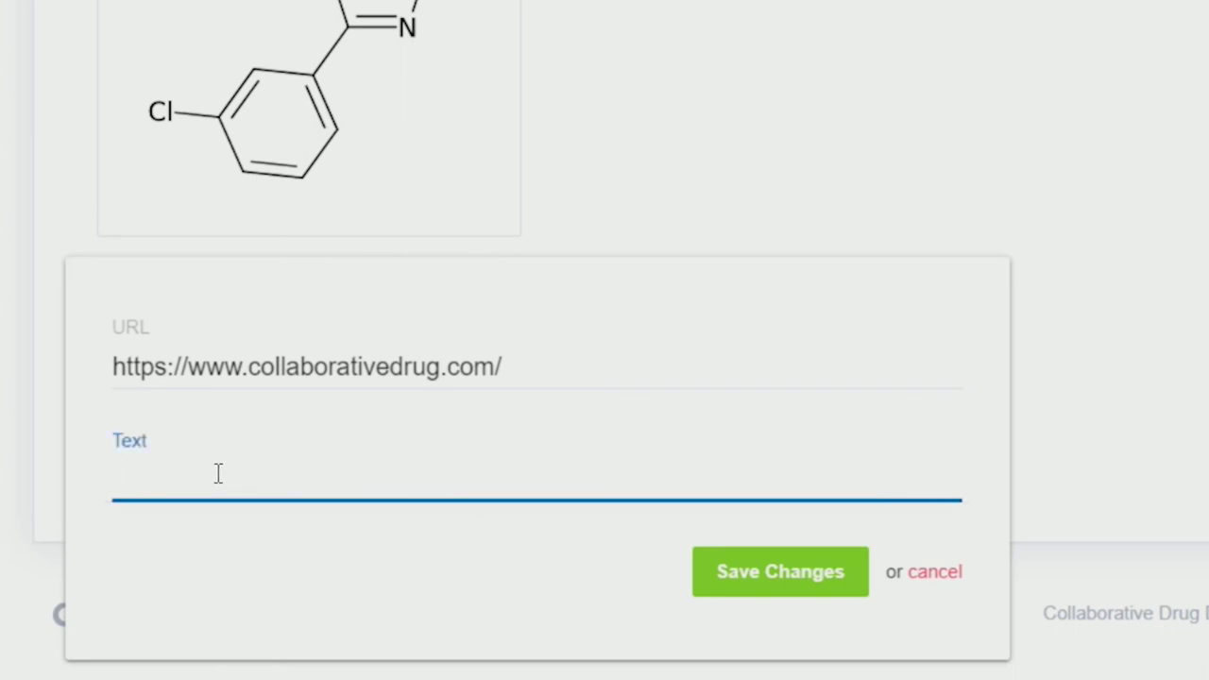
pyautogui.write('CDD ')
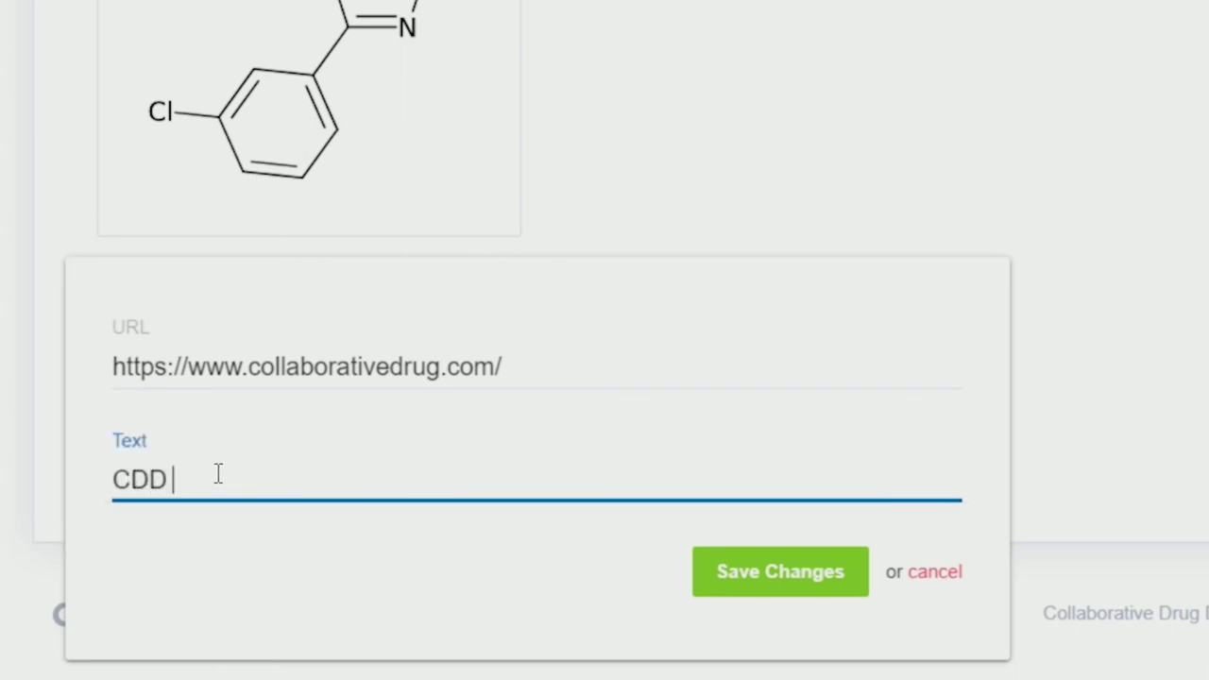
pyautogui.write('Homepager')
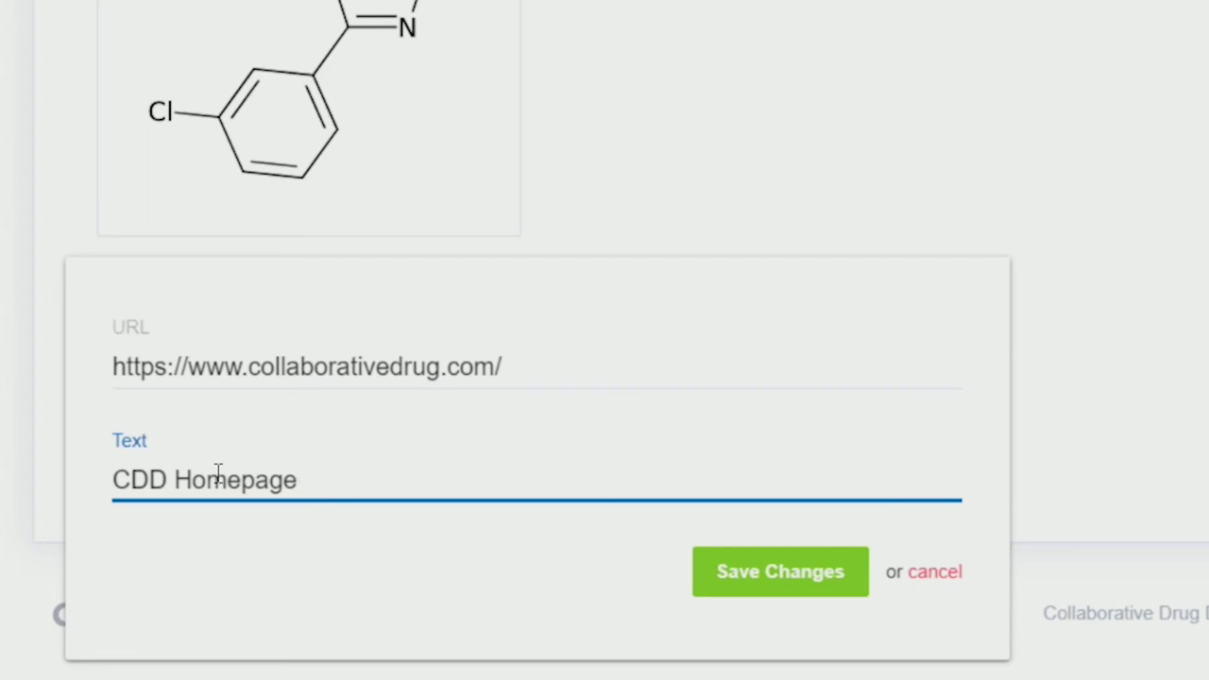
pyautogui.click(807, 580)
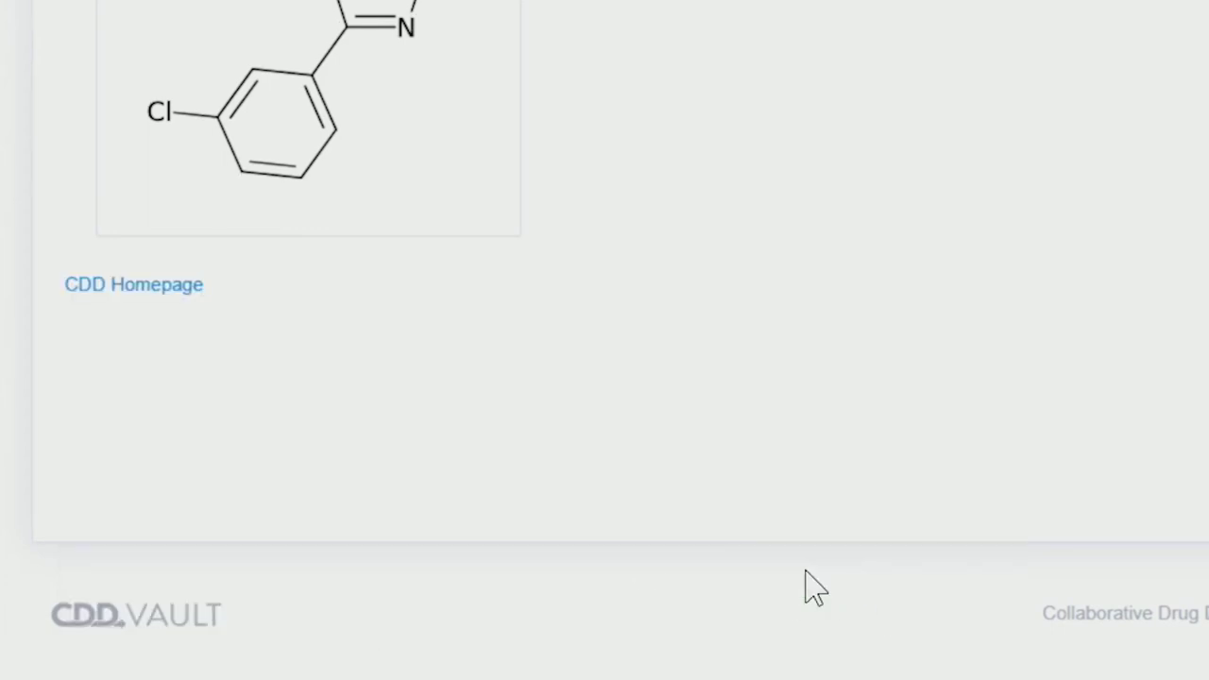
# Follow the CDD Homepage link to verify it, then return to entry 1500
pyautogui.click(141, 303)
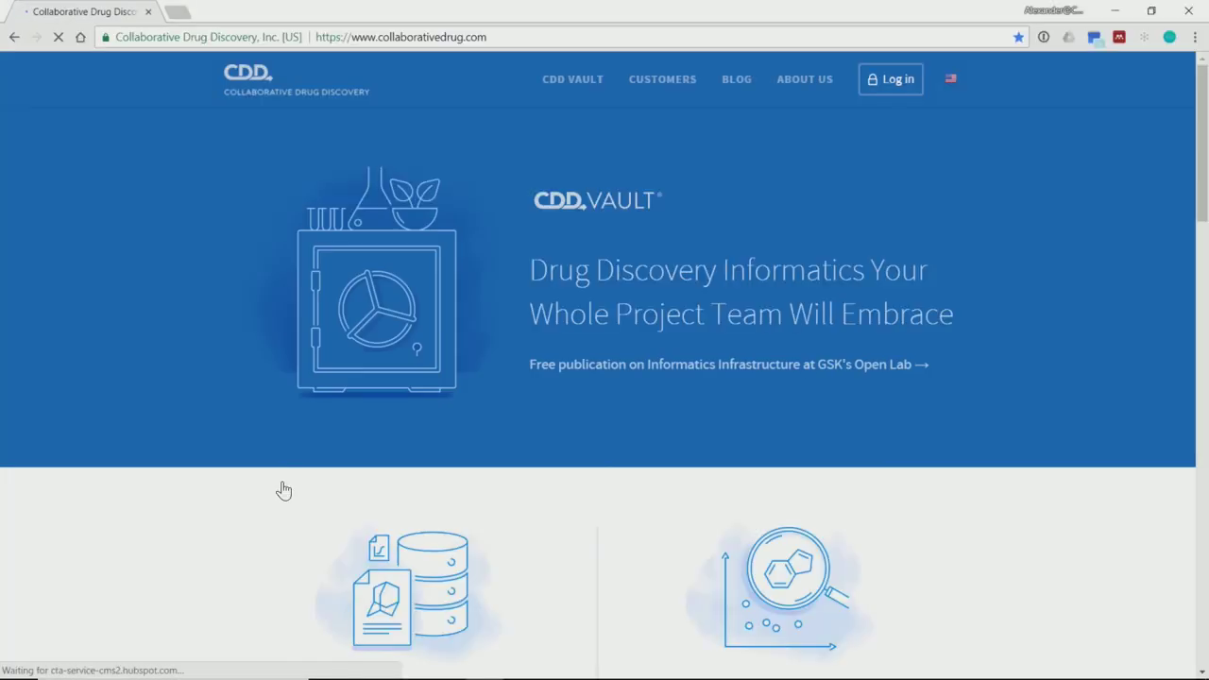
pyautogui.hotkey('alt', 'Left')
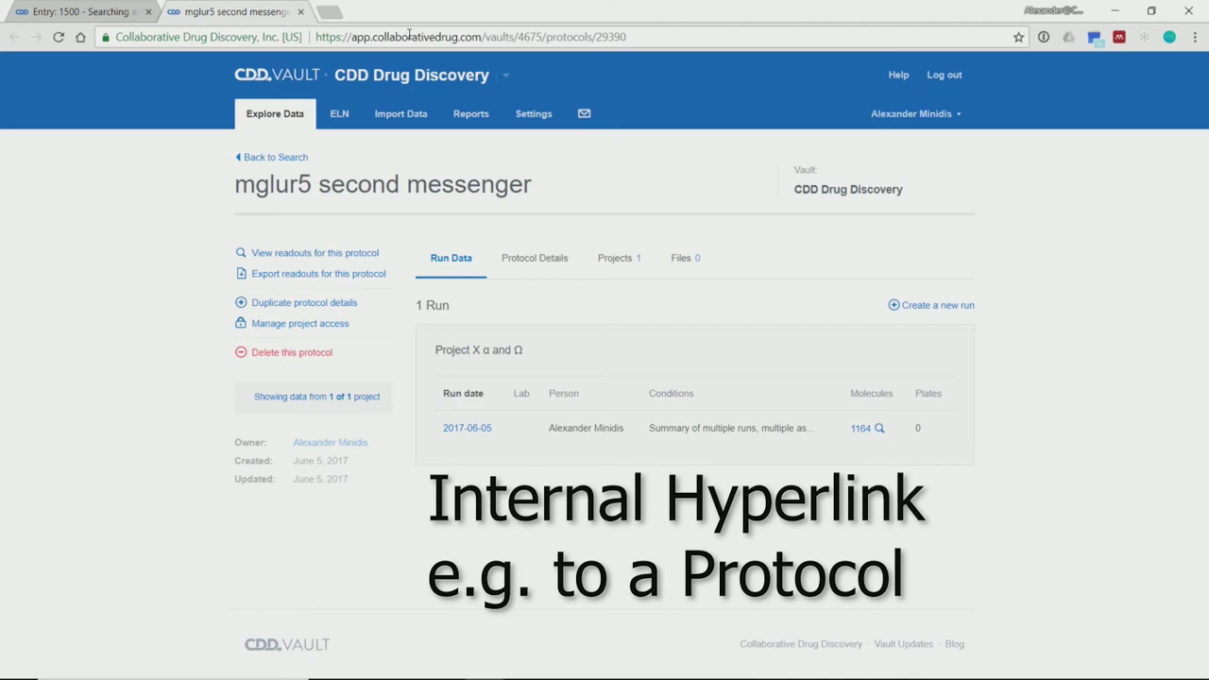
# Copy the mglur5 protocol page's URL and paste it below the CDD Homepage link
pyautogui.click(409, 36)
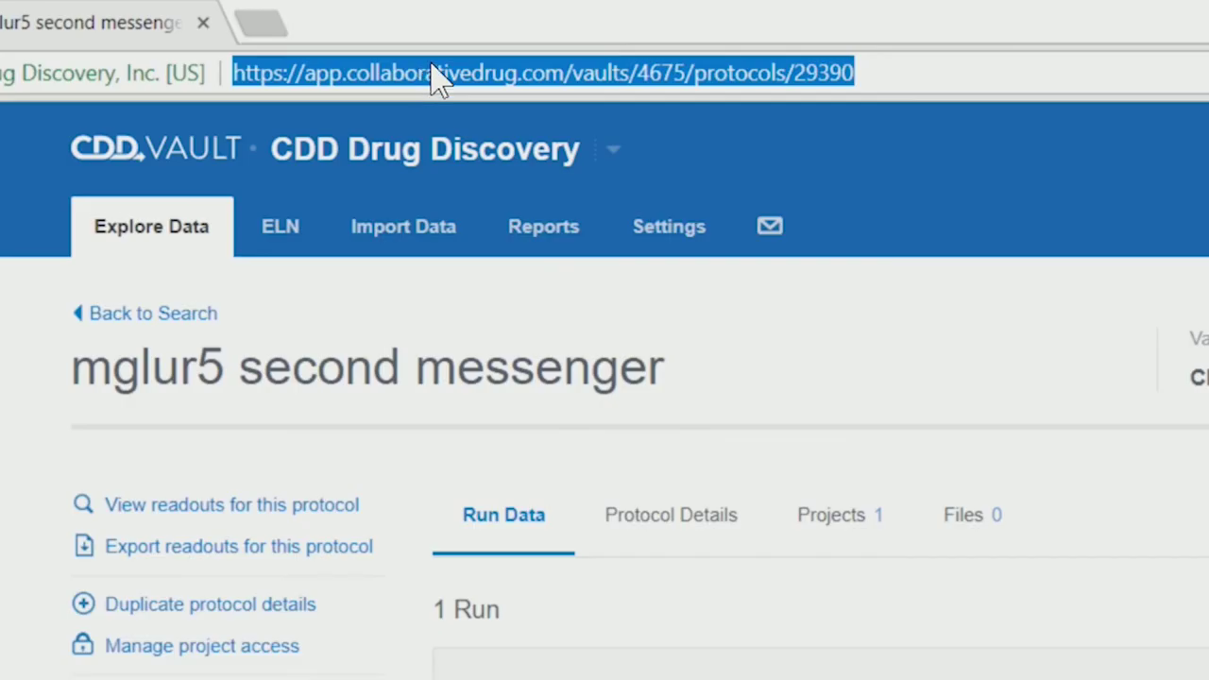
pyautogui.rightClick(597, 75)
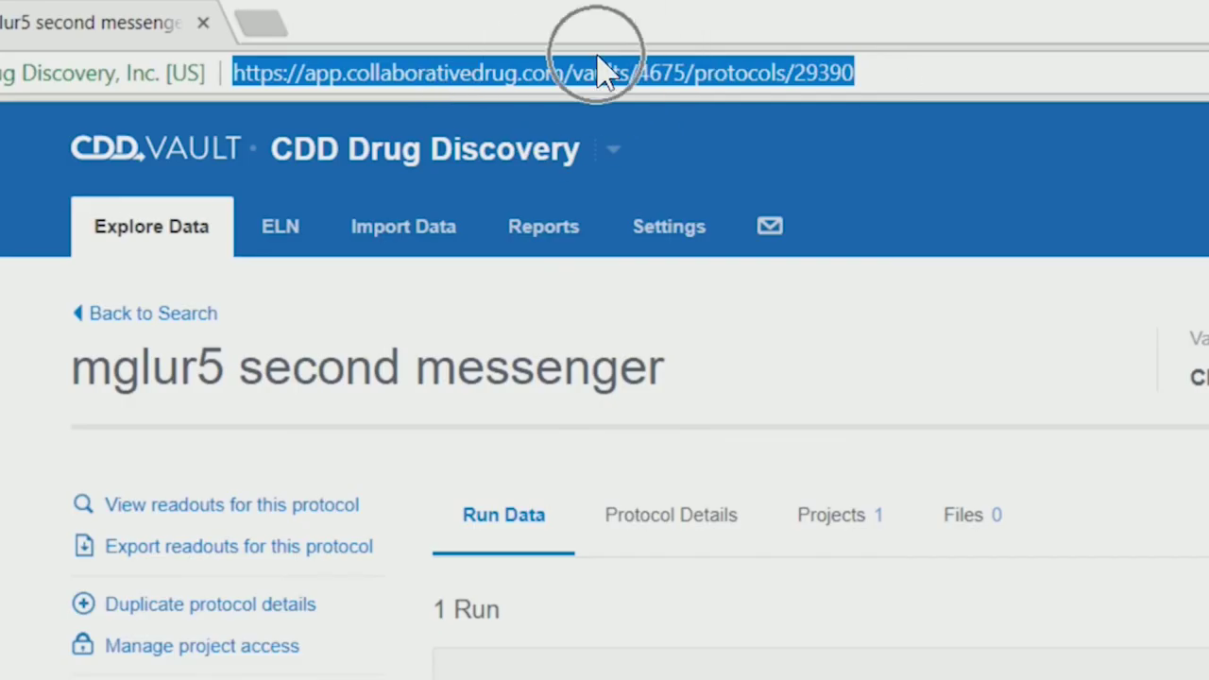
pyautogui.click(642, 185)
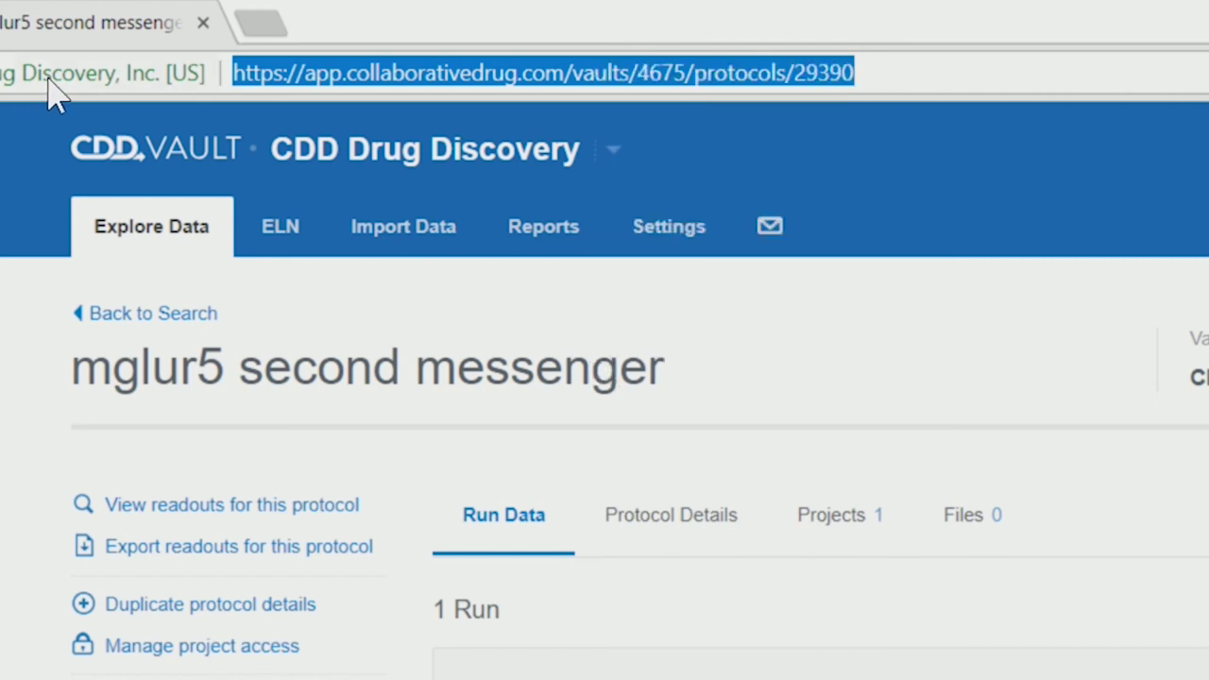
pyautogui.click(202, 23)
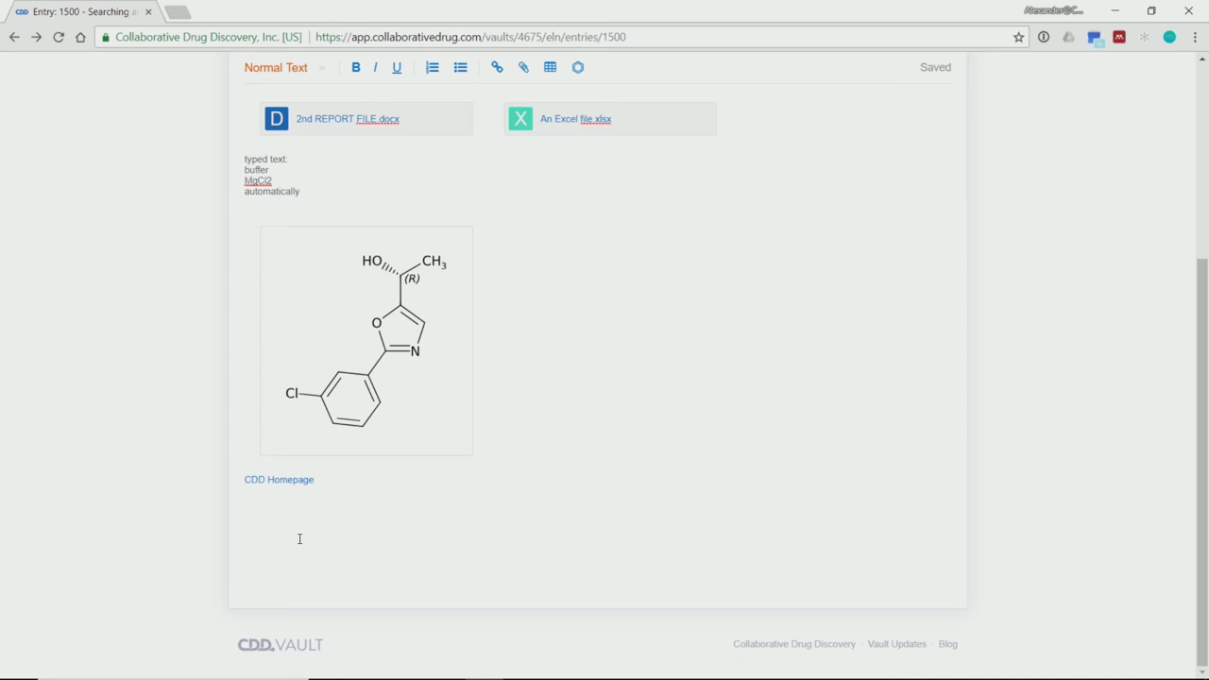
pyautogui.hotkey('ctrl', 'v')
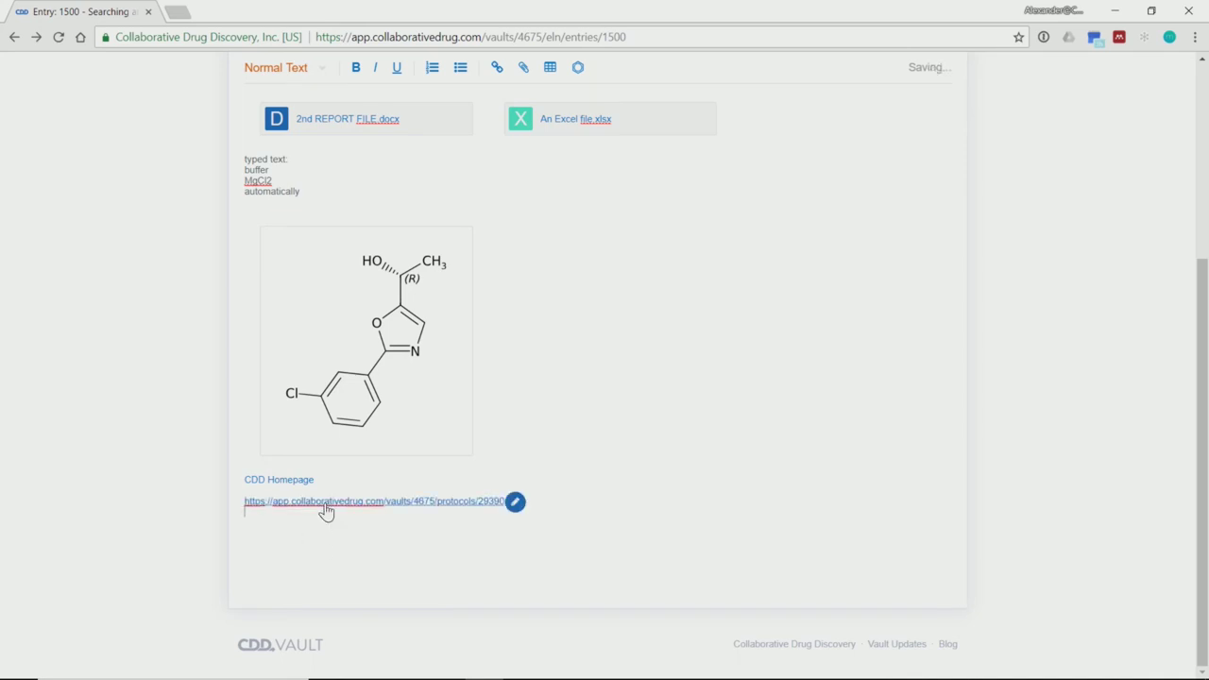
# Relabel the protocol link 'Protocol: mGlur5 second messenger', check it opens the protocol page, and return to entry 1500
pyautogui.click(515, 502)
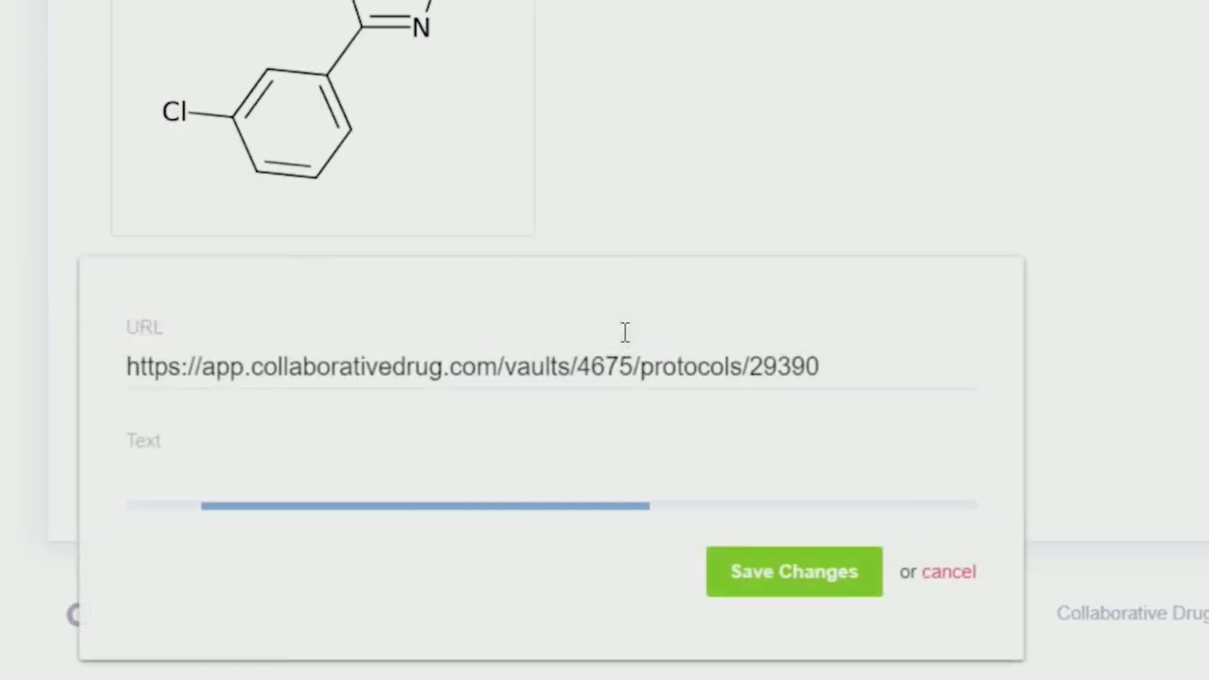
pyautogui.click(212, 487)
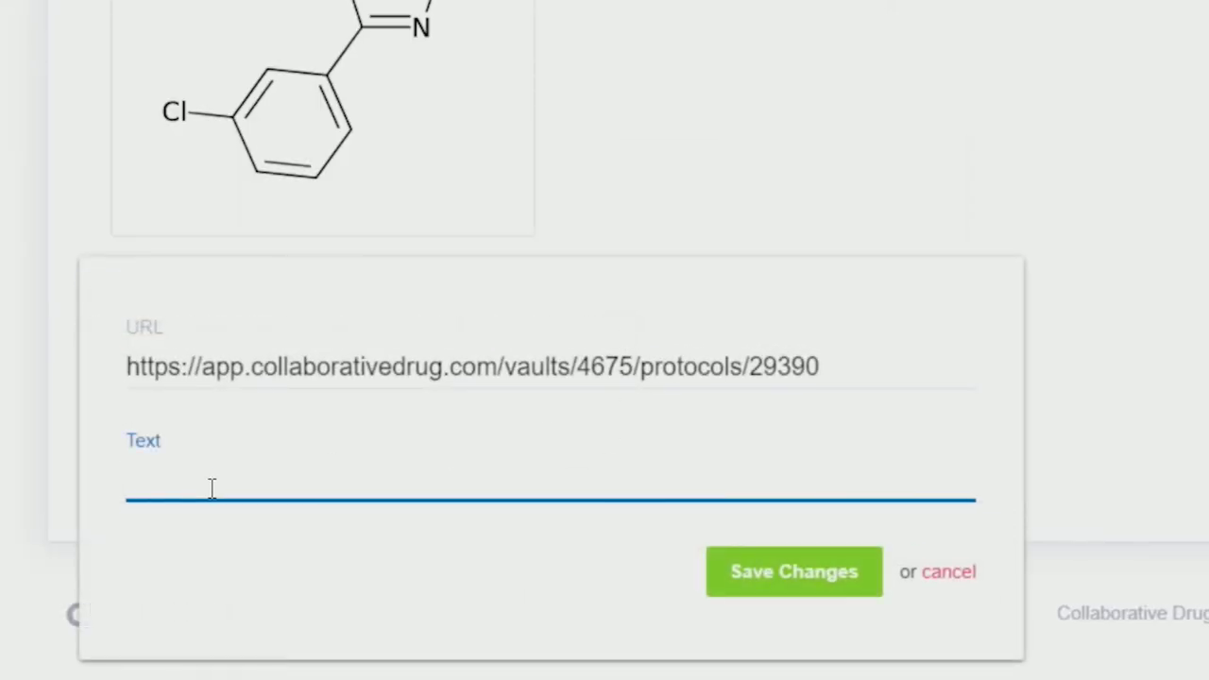
pyautogui.write('Protocol')
pyautogui.press('BackSpace')
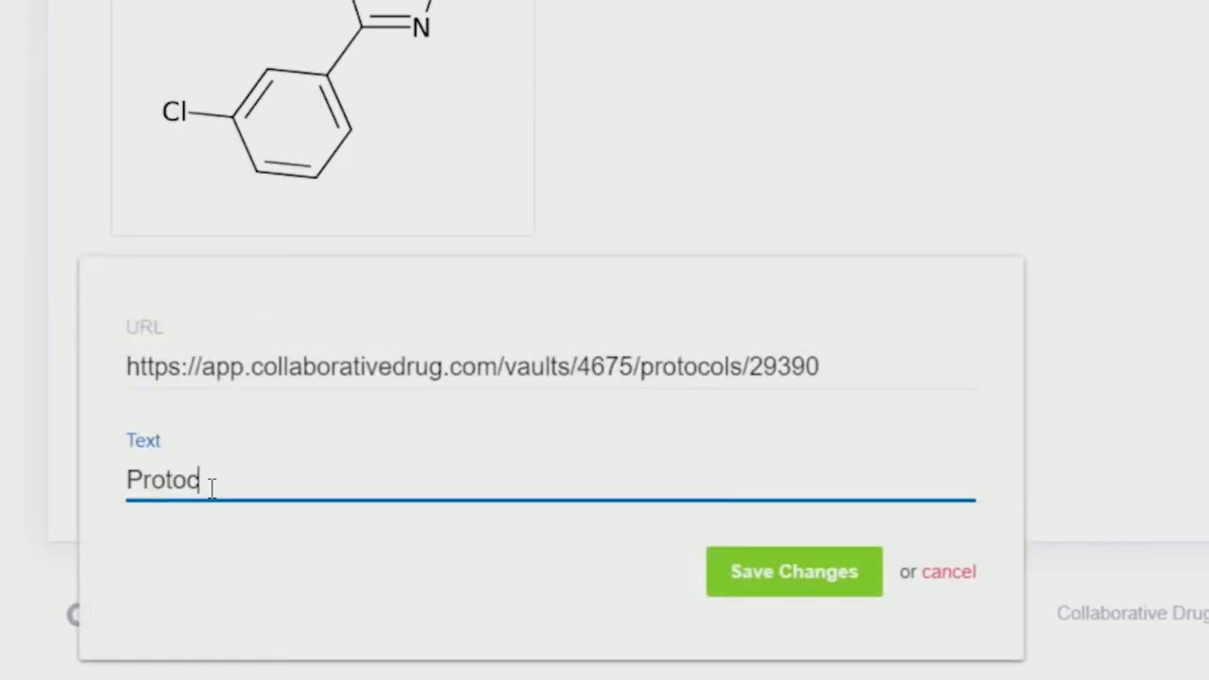
pyautogui.write('ol: mGlur5 second messenger')
pyautogui.click(734, 586)
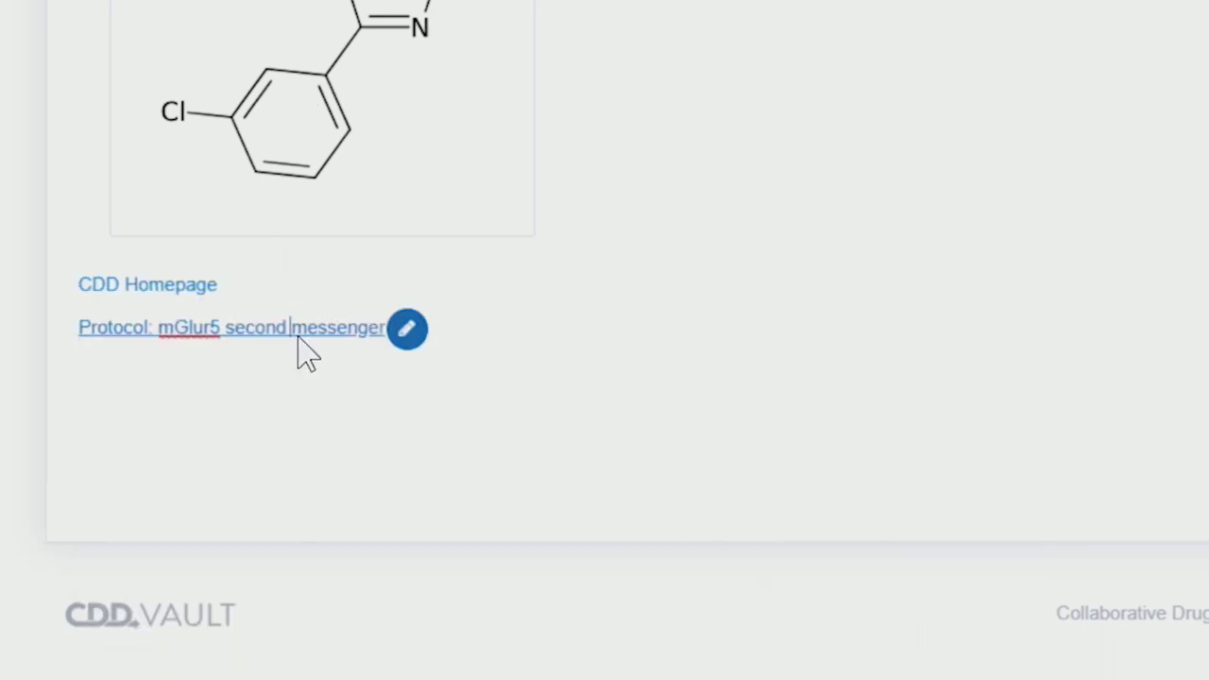
pyautogui.click(298, 340)
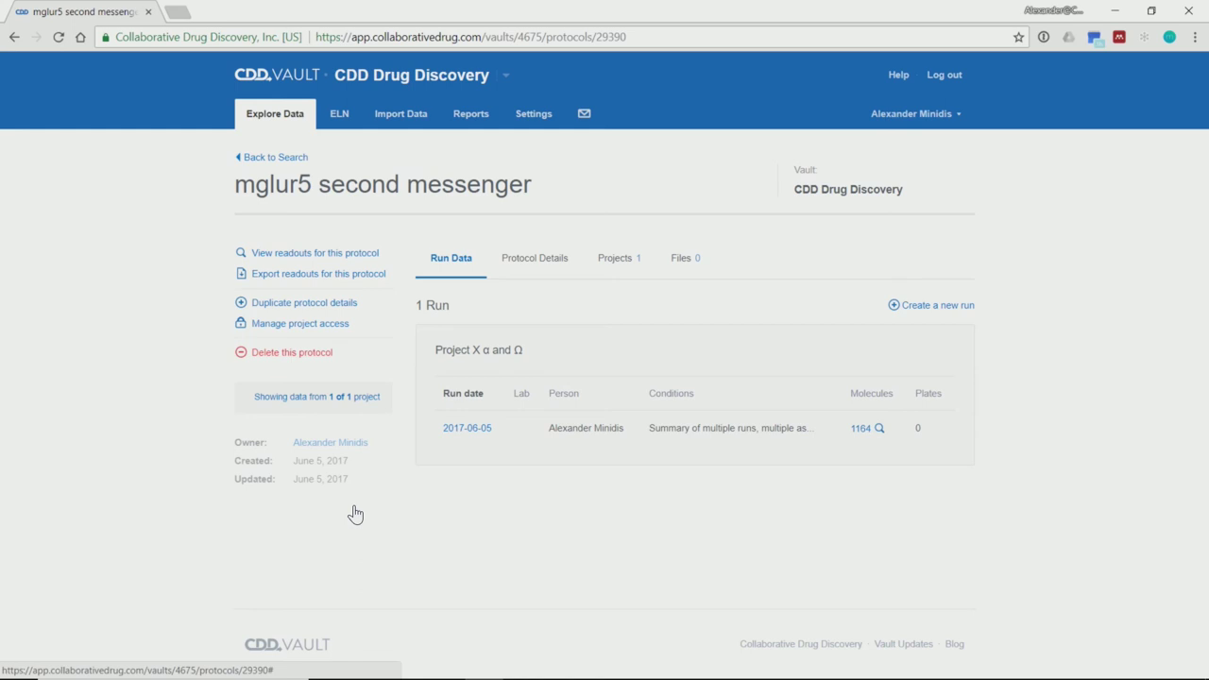
pyautogui.hotkey('alt', 'Left')
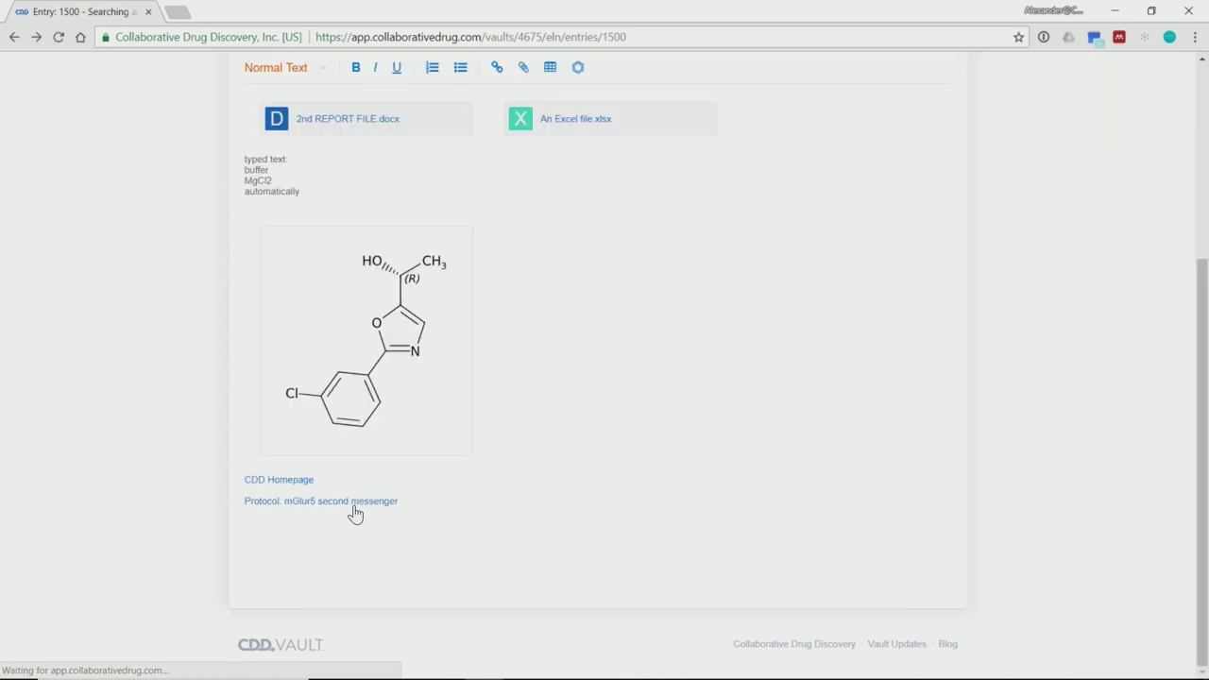